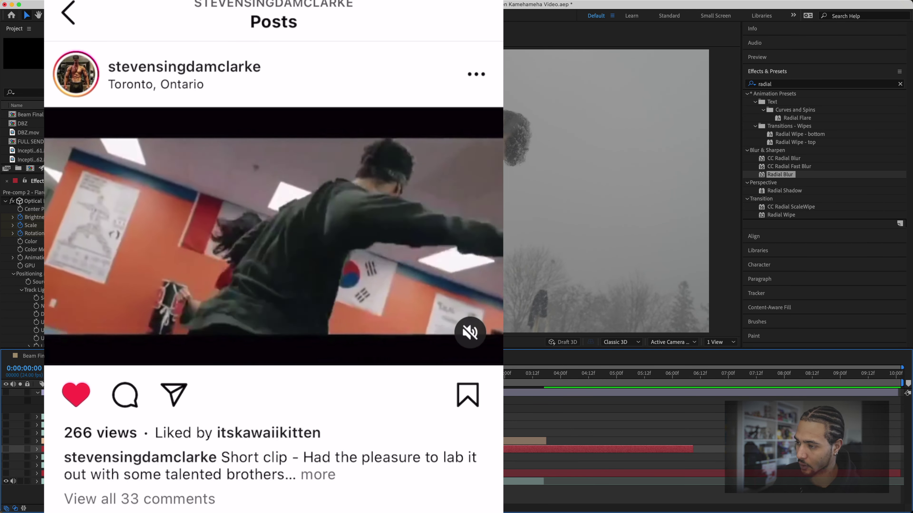
Leave the Instagram clip and select the snowy footage layer in Pre-comp 2.
left_click(88, 481)
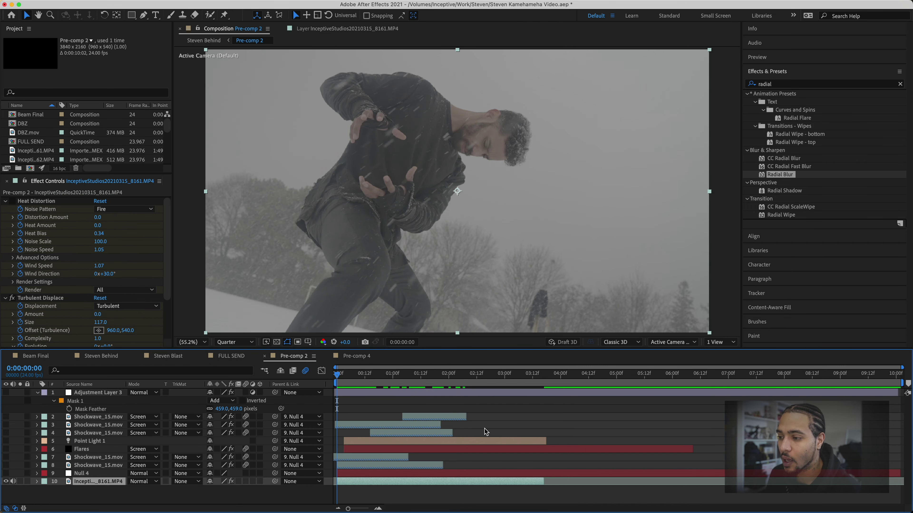
Preview to about 1:18, open the raw footage in its Layer panel, and select Null 4.
left_click_drag(338, 374, 401, 374)
double_click(98, 481)
left_click(81, 473)
left_click(6, 473)
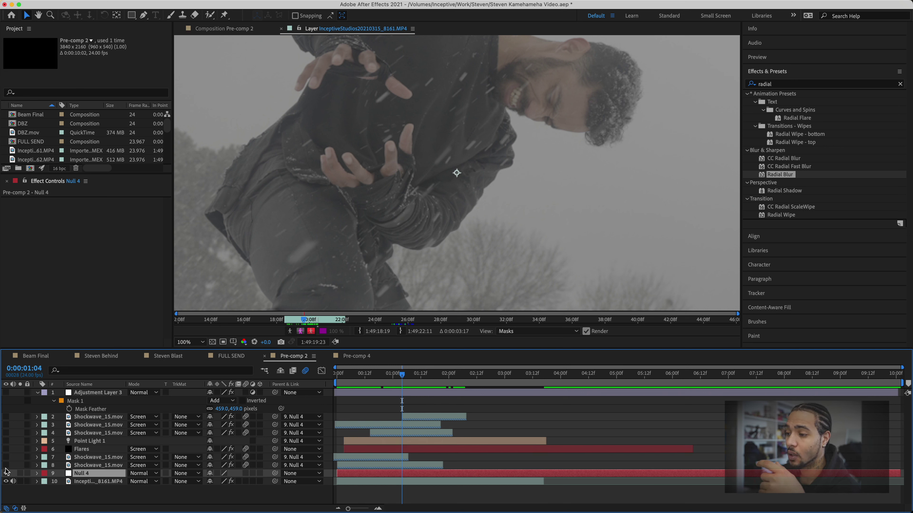
Turn visibility back on for layers 1–8, play from near the start, and return to the composite.
left_click_drag(5, 470, 6, 392)
left_click_drag(403, 374, 346, 375)
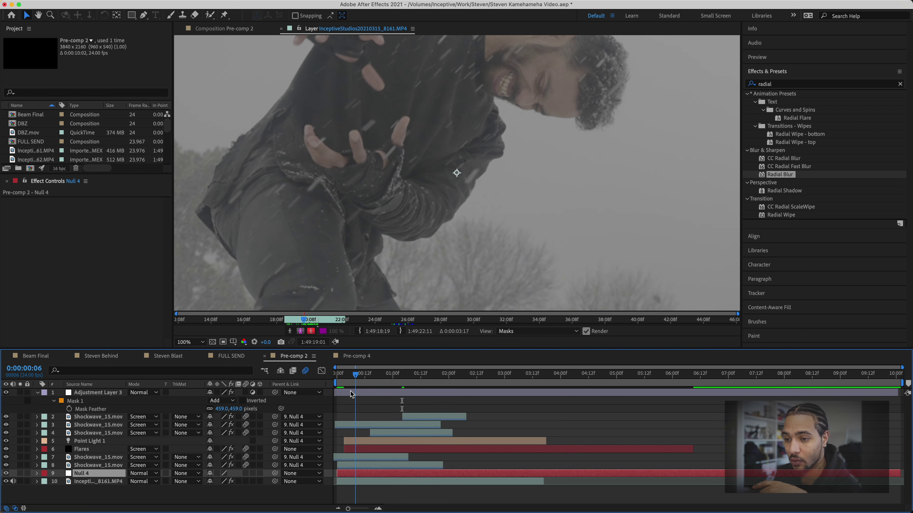
key("space")
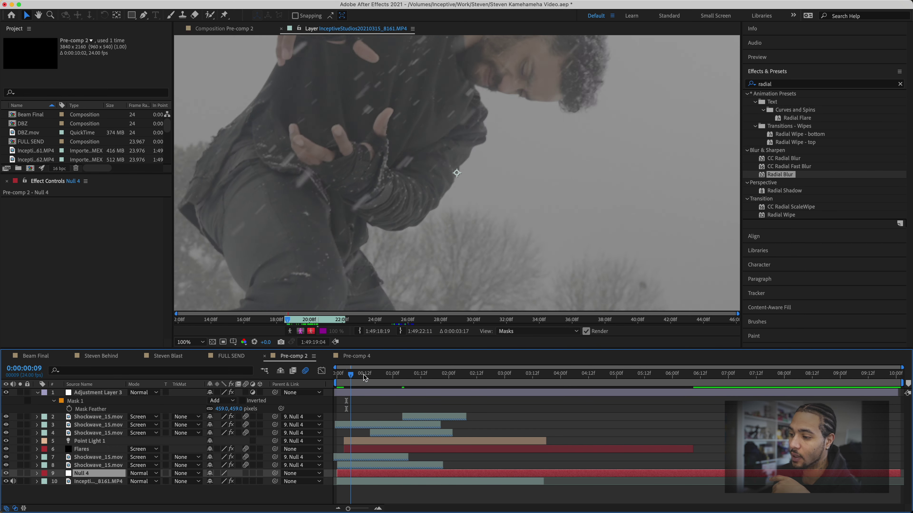
left_click(217, 28)
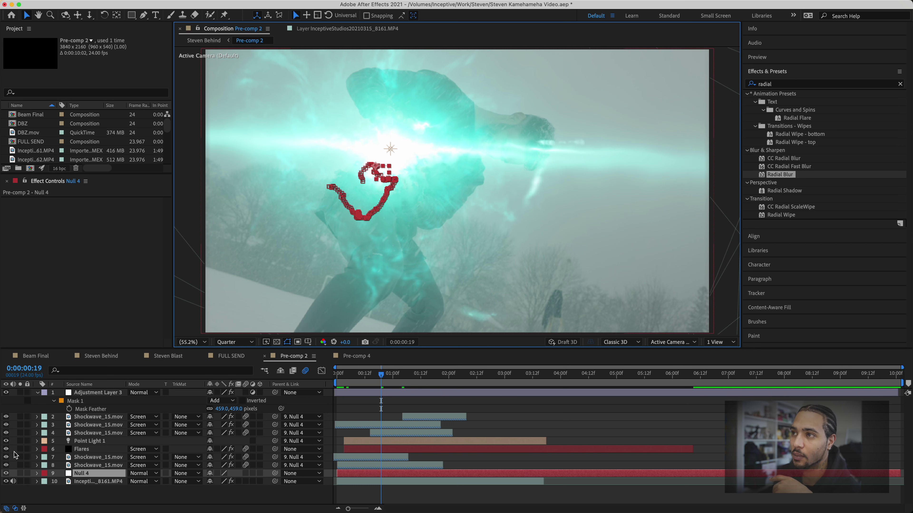
left_click(6, 449)
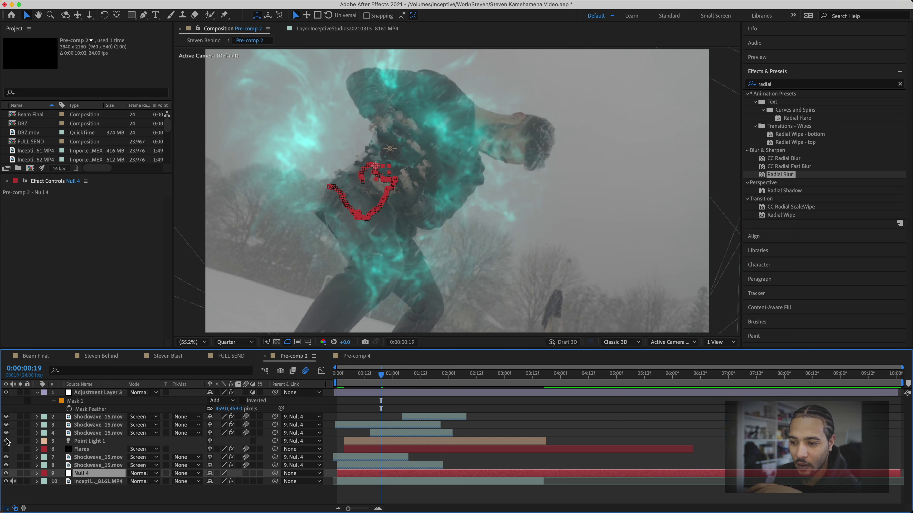
left_click(6, 441)
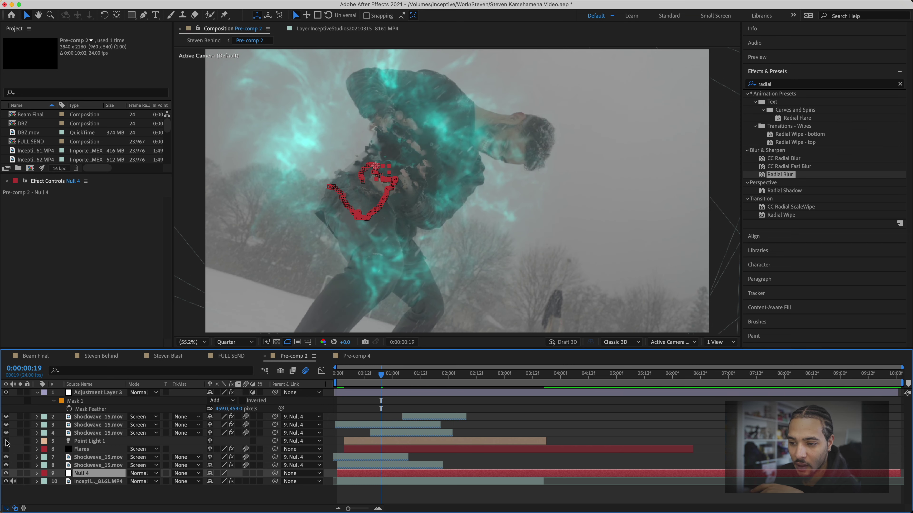
left_click(5, 450)
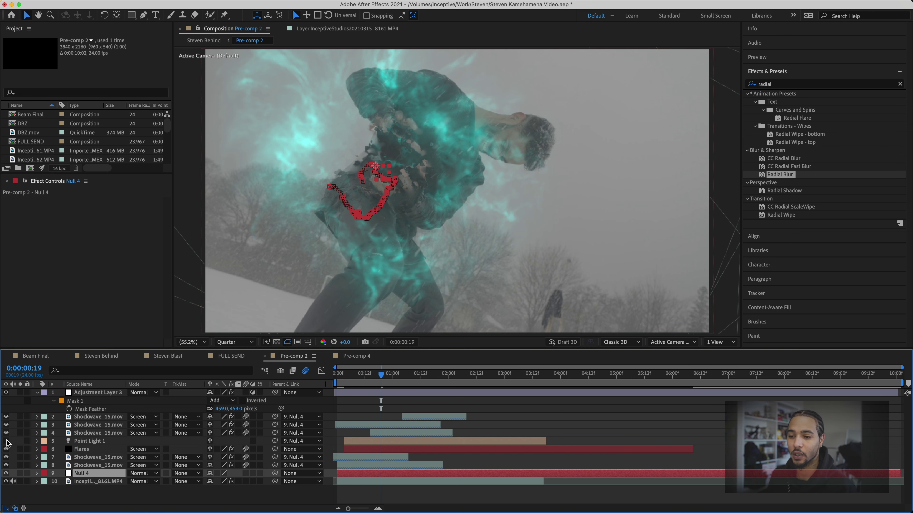
left_click(6, 441)
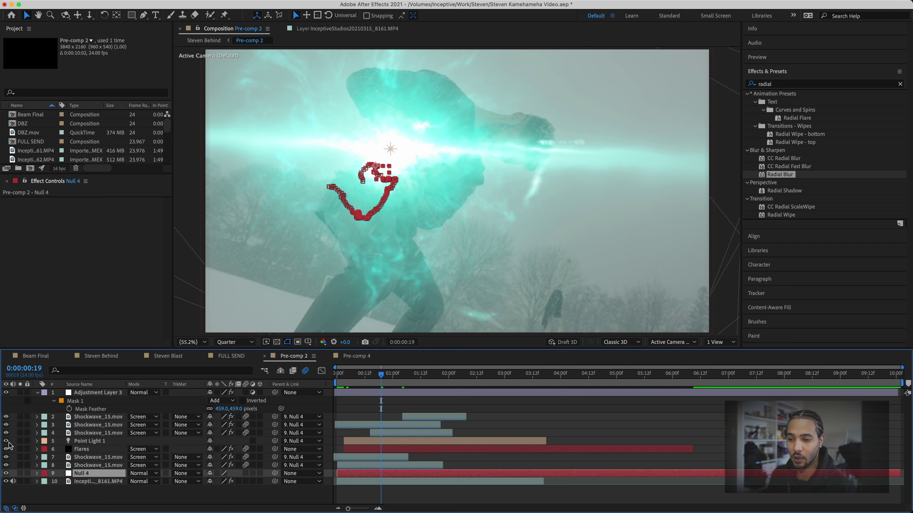
left_click(85, 441)
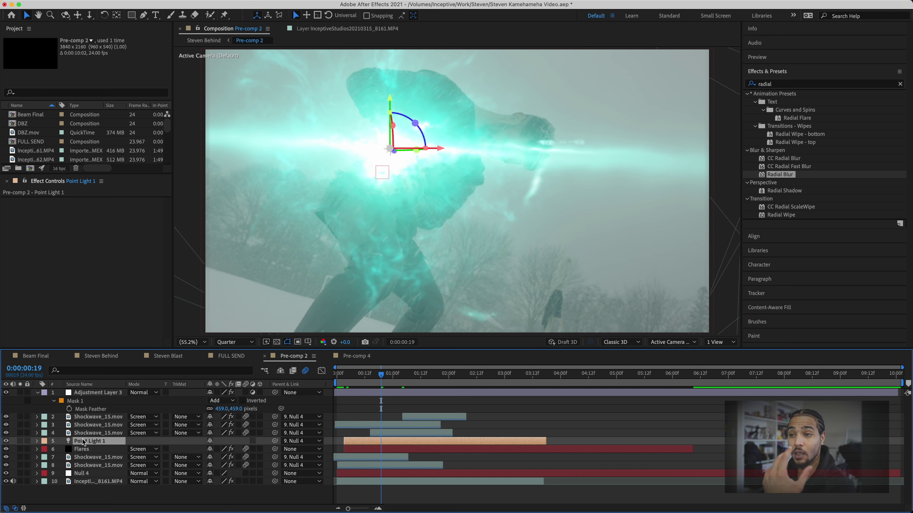
right_click(155, 486)
mouse_move(230, 388)
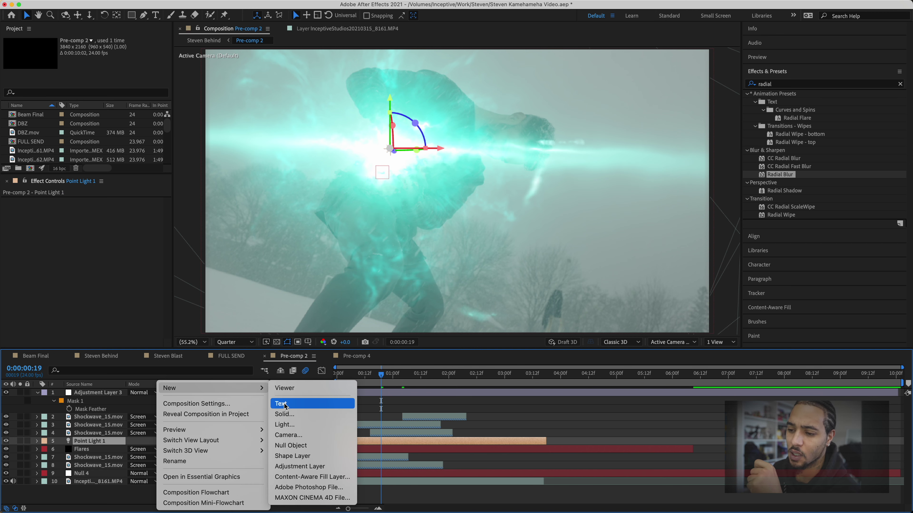
left_click(284, 424)
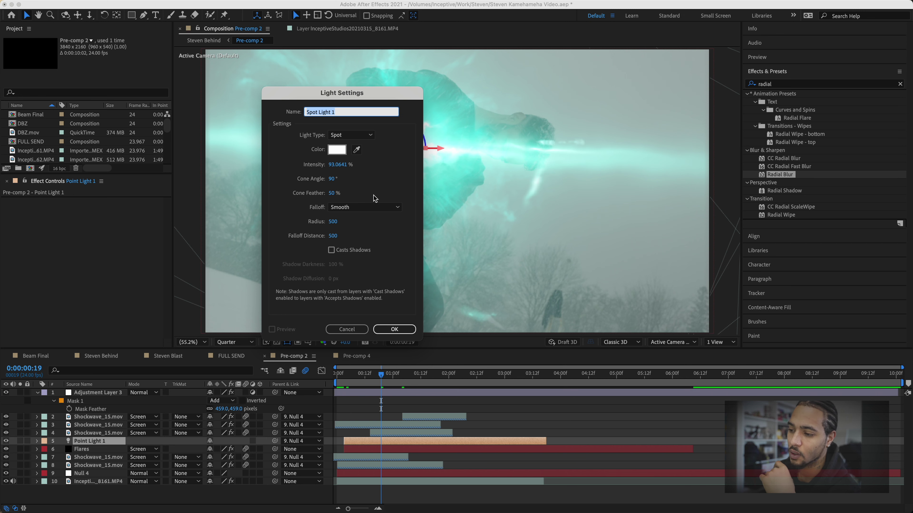
left_click(389, 329)
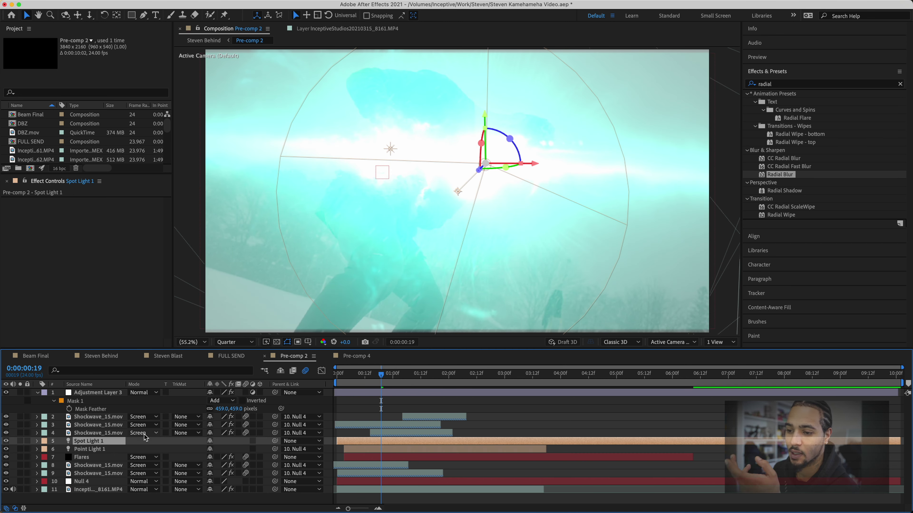
key("Delete")
left_click(96, 444)
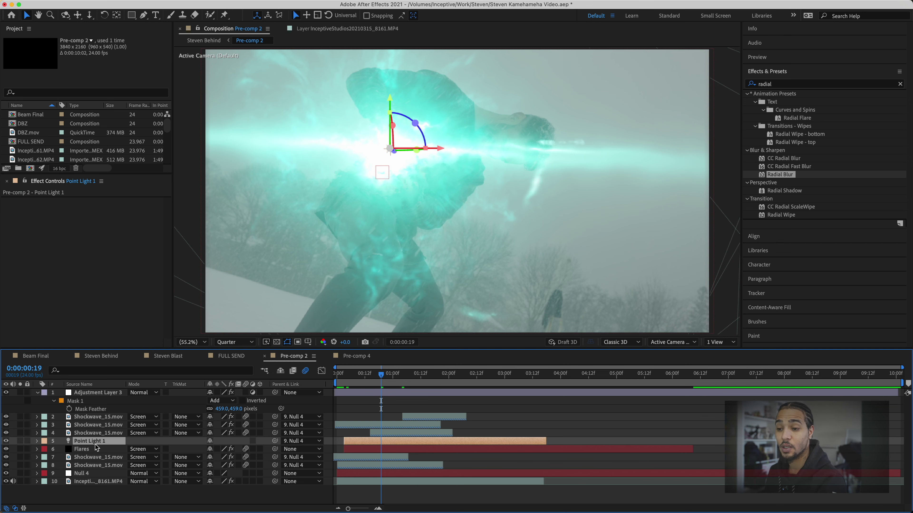
left_click(91, 451)
left_click(90, 442)
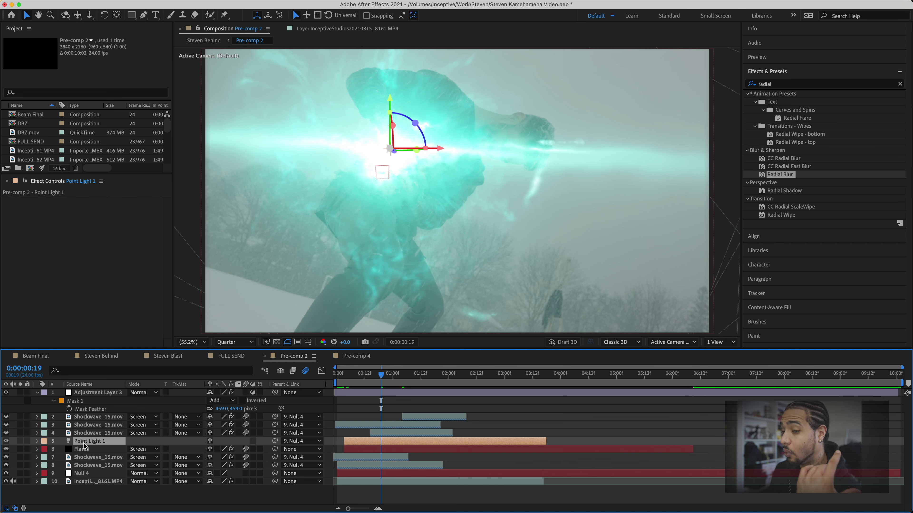
left_click(6, 441)
left_click(6, 441)
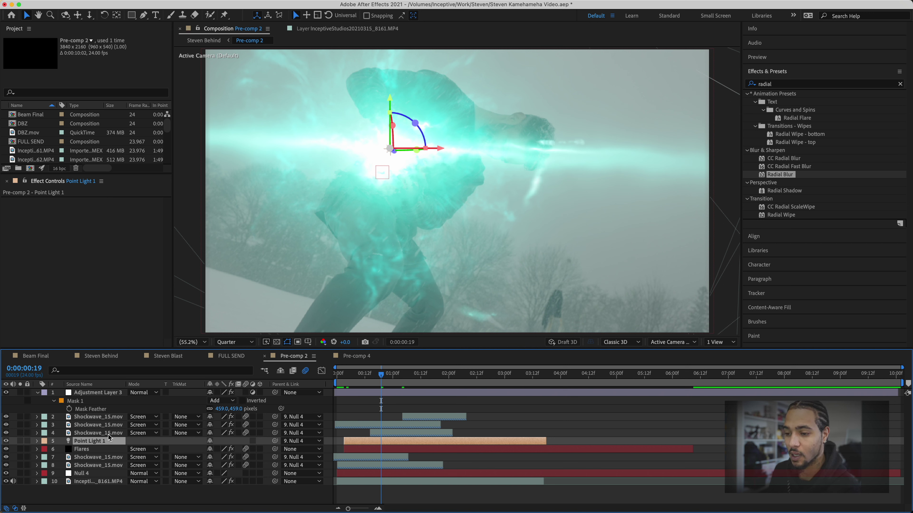
left_click(105, 433)
Solo the three shockwave layers and reveal Shockwave_15.mov's Time Remap at 1:10.
left_click(104, 425)
left_click(103, 417)
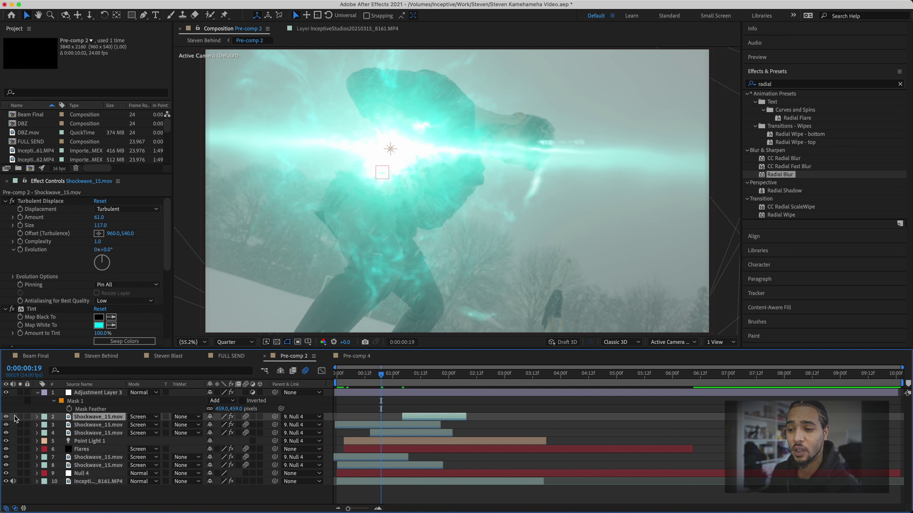
left_click_drag(19, 417, 19, 433)
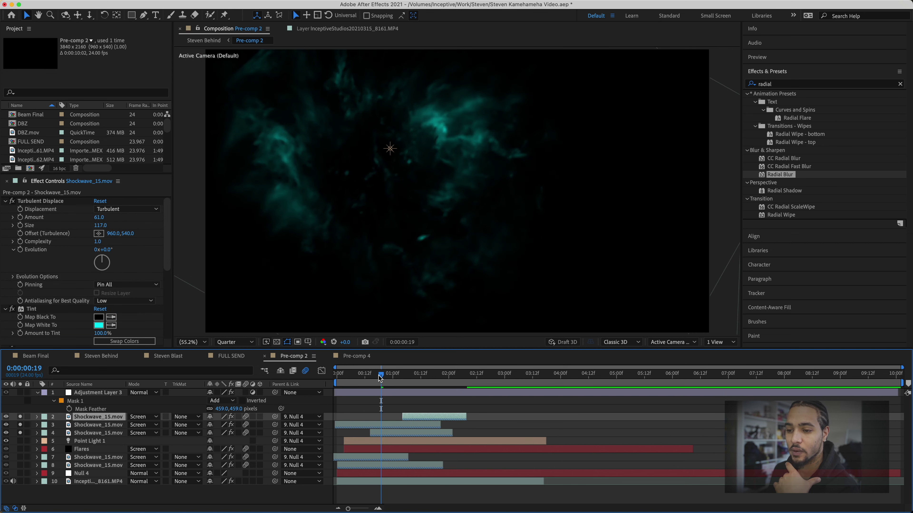
left_click_drag(380, 377, 431, 388)
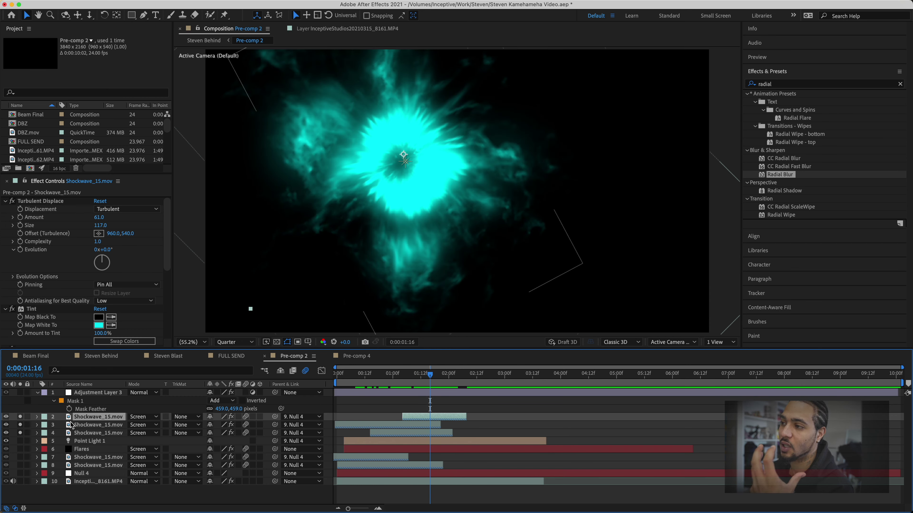
left_click(37, 417)
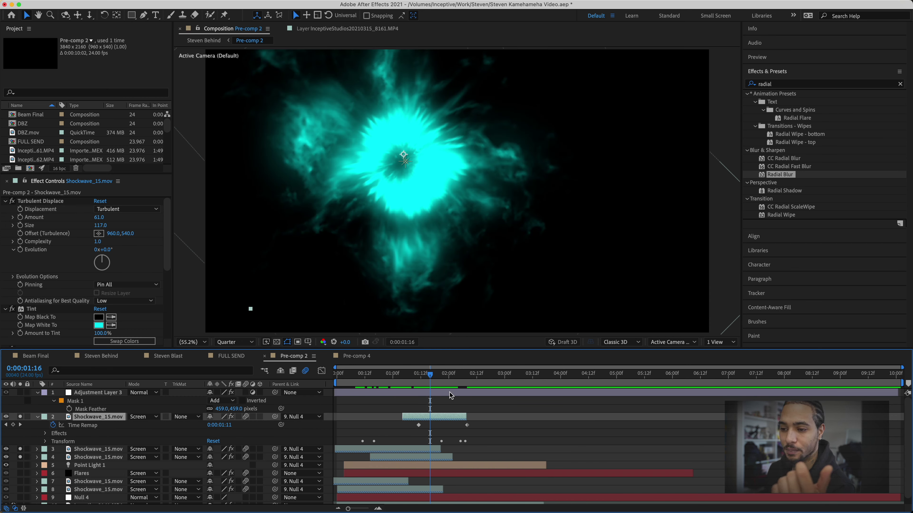
left_click_drag(435, 379, 416, 377)
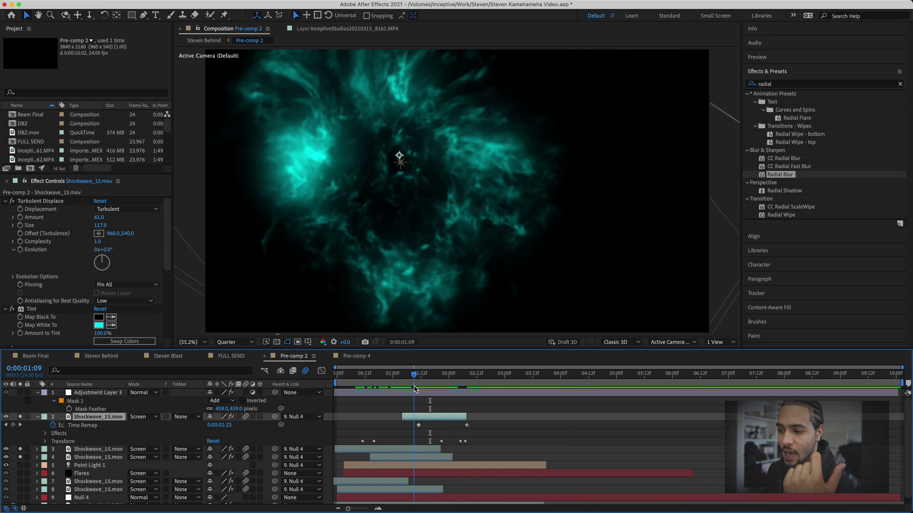
Inspect its Turbulent Displace, Tint and Glow effects, unsolo, and select Adjustment Layer 3.
left_click(45, 433)
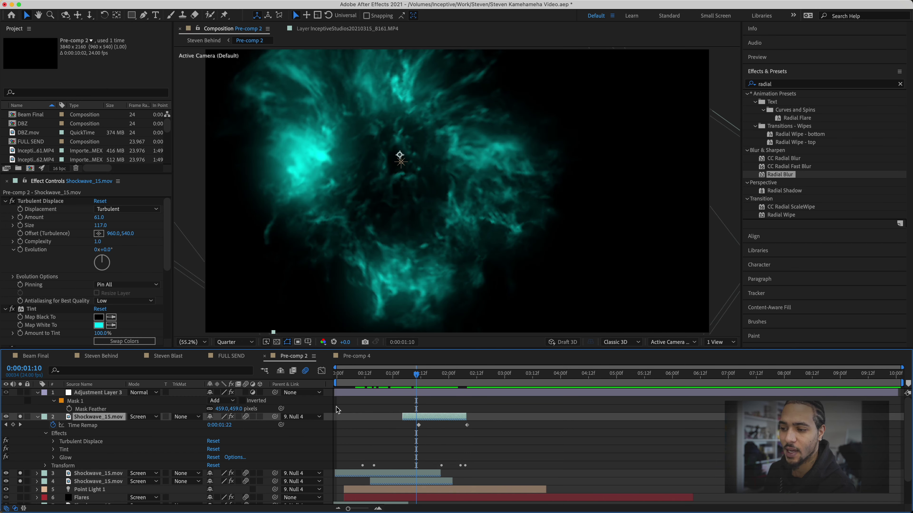
left_click(85, 442)
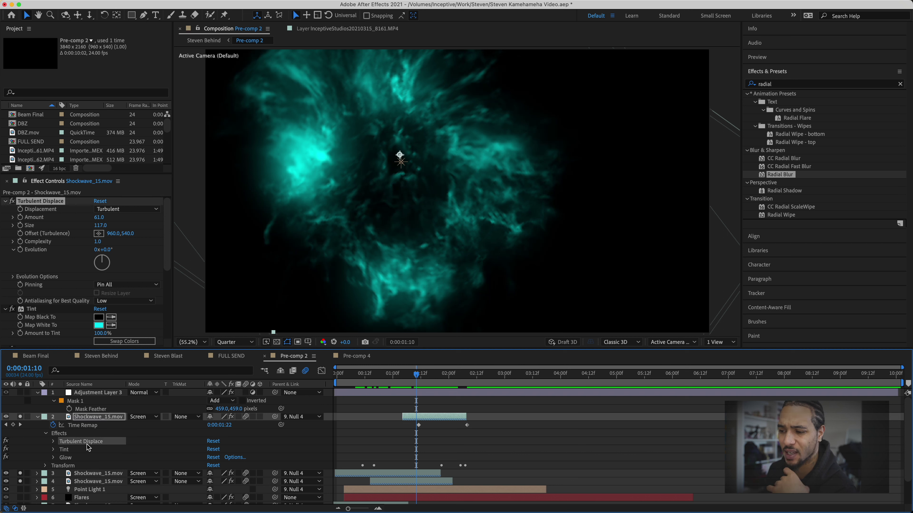
scroll(54, 245, "down", 3)
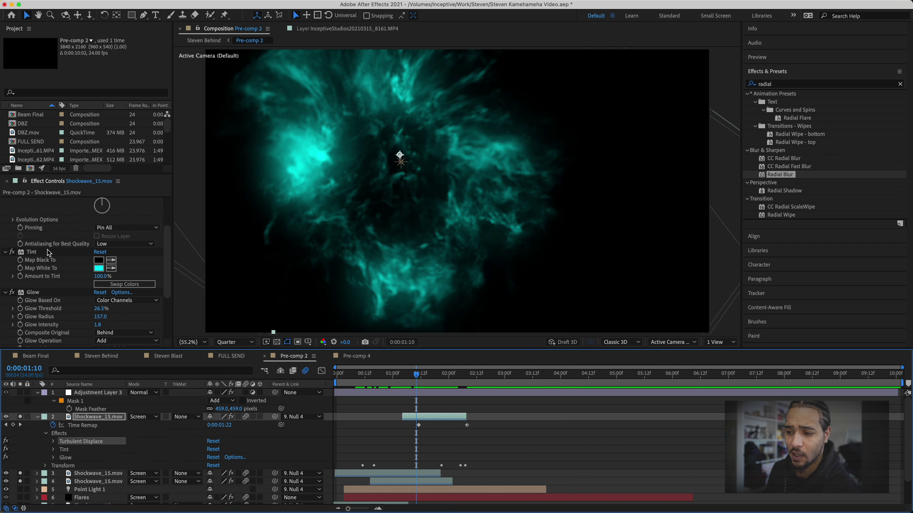
scroll(51, 252, "up", 3)
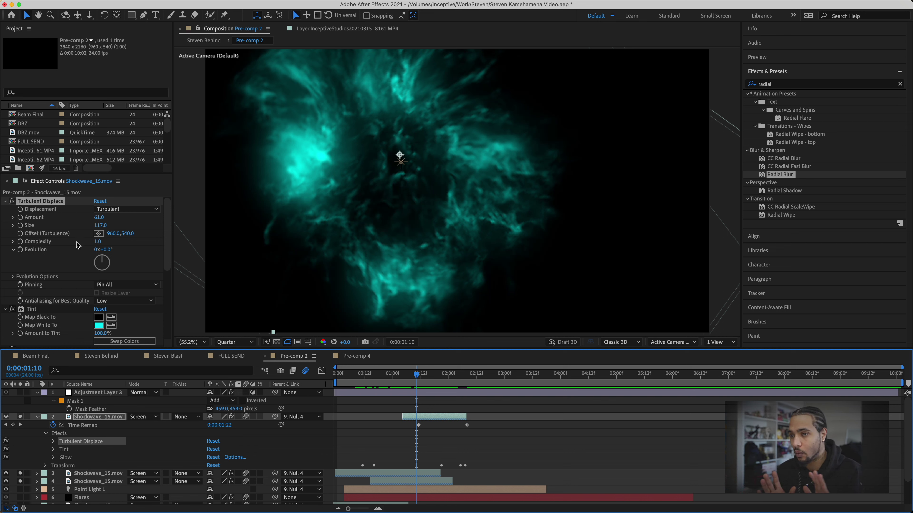
scroll(77, 244, "down", 7)
left_click(76, 212)
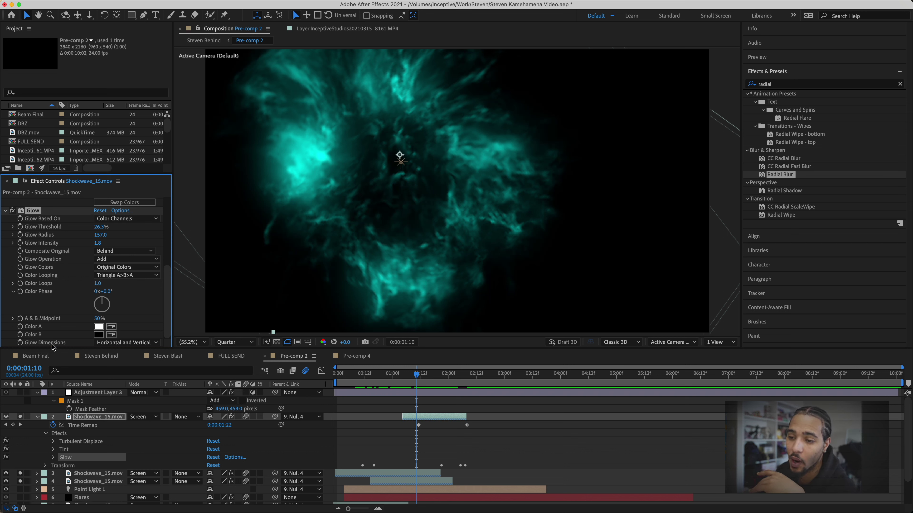
left_click(20, 416)
left_click(98, 393)
Inspect Adjustment Layer 3's Heat Distortion and preview the beam from 1:09 to about 2 seconds.
left_click(52, 202)
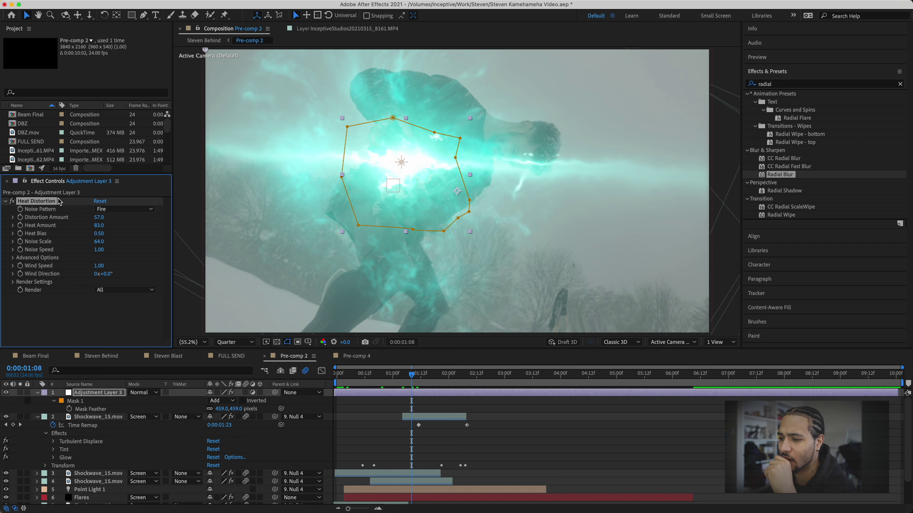
left_click(413, 378)
left_click_drag(425, 381, 448, 382)
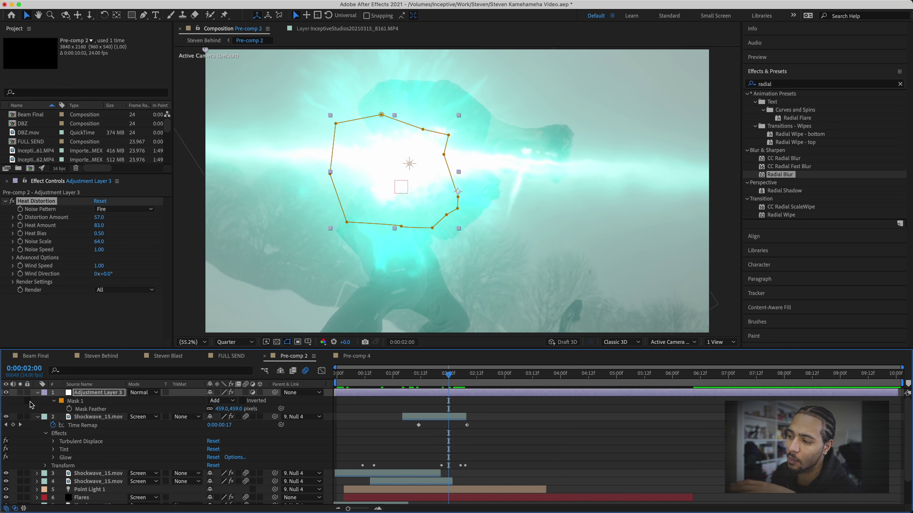
Collapse the adjustment and shockwave layers, preview Pre-comp 2 from the start, then stop playback.
left_click(37, 393)
left_click(37, 401)
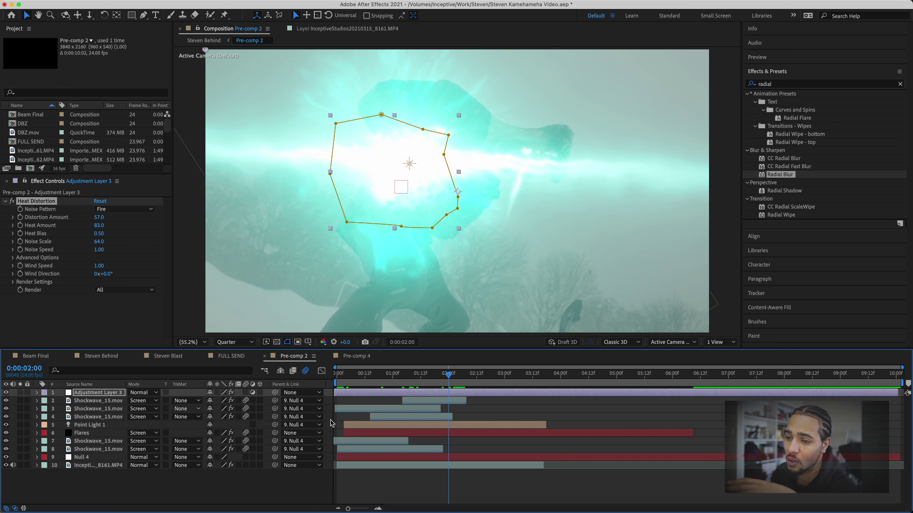
key("Home")
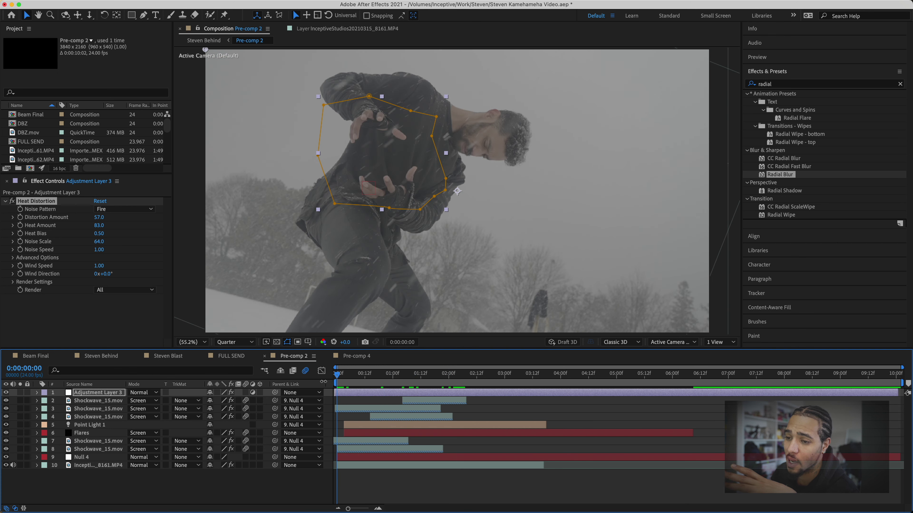
key("space")
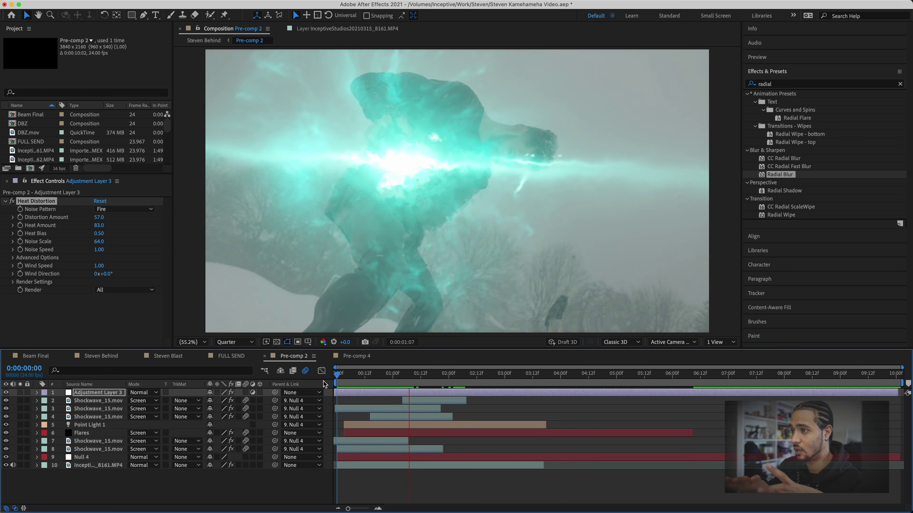
left_click(231, 356)
Move through Steven Blast and Steven Behind to Beam Final at 0:00:00:00, selecting the 8162 footage.
left_click(168, 356)
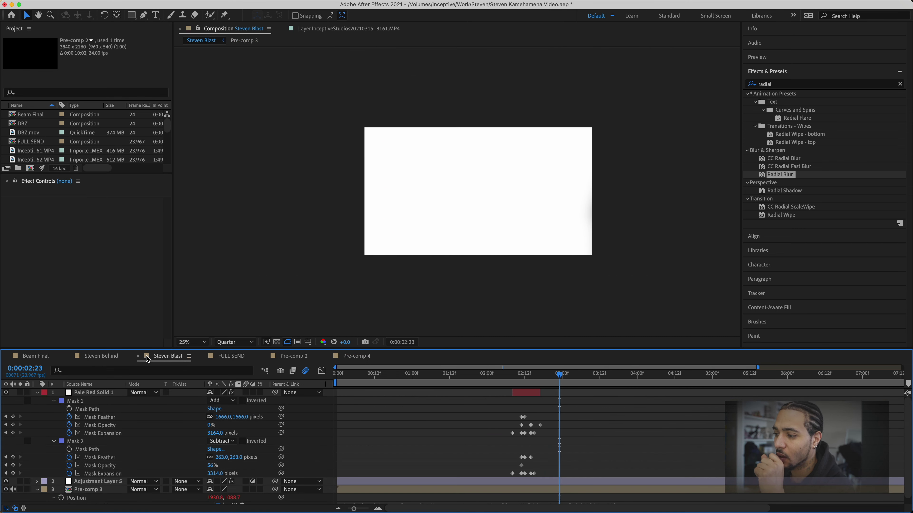
left_click(103, 357)
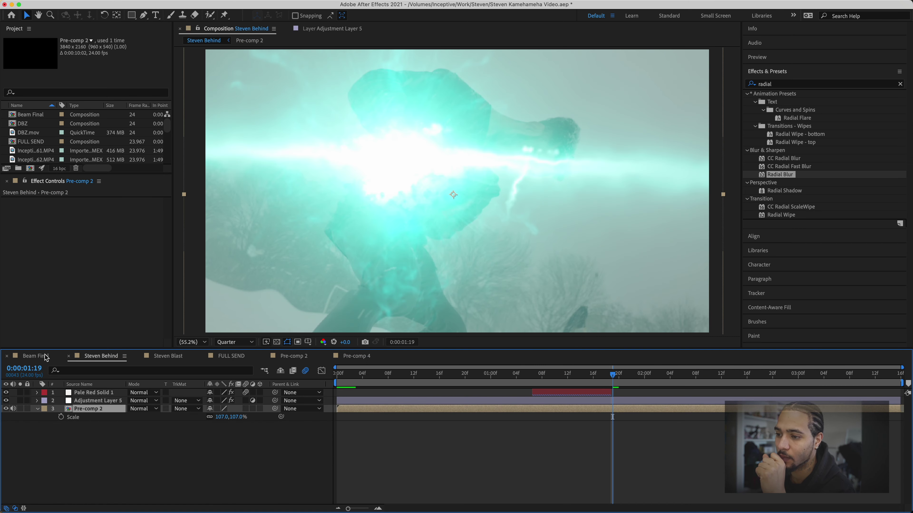
left_click(54, 356)
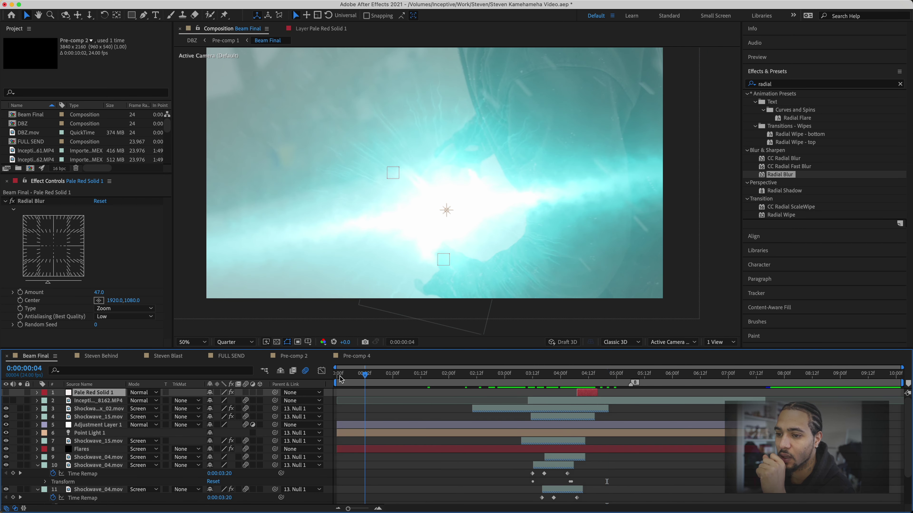
left_click(333, 380)
scroll(180, 449, "down", 3)
left_click(99, 500)
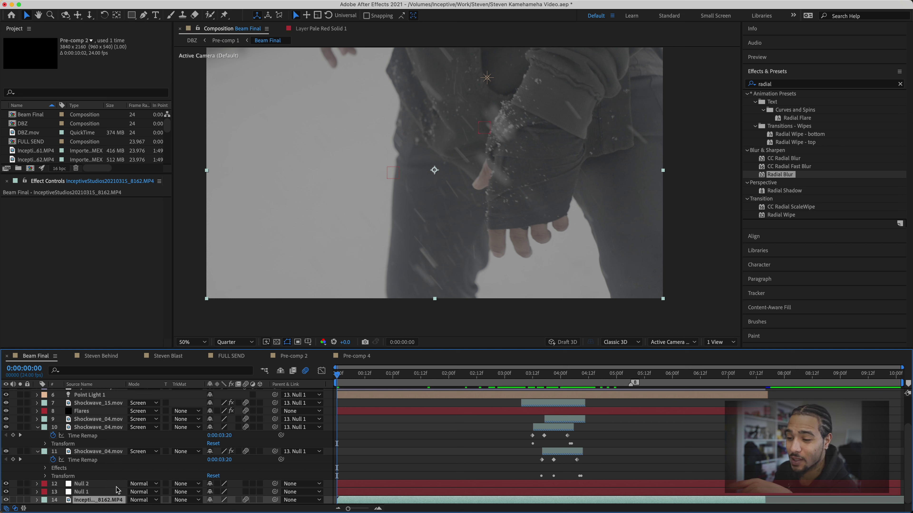
Open the 8162 footage in its Layer panel and check the Tracker's Motion Source, keeping the footage.
left_click(95, 491)
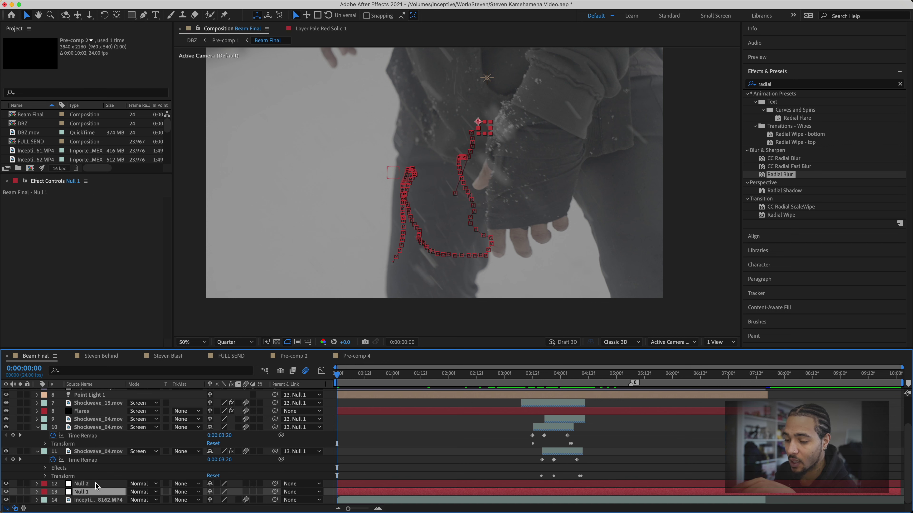
left_click(99, 500)
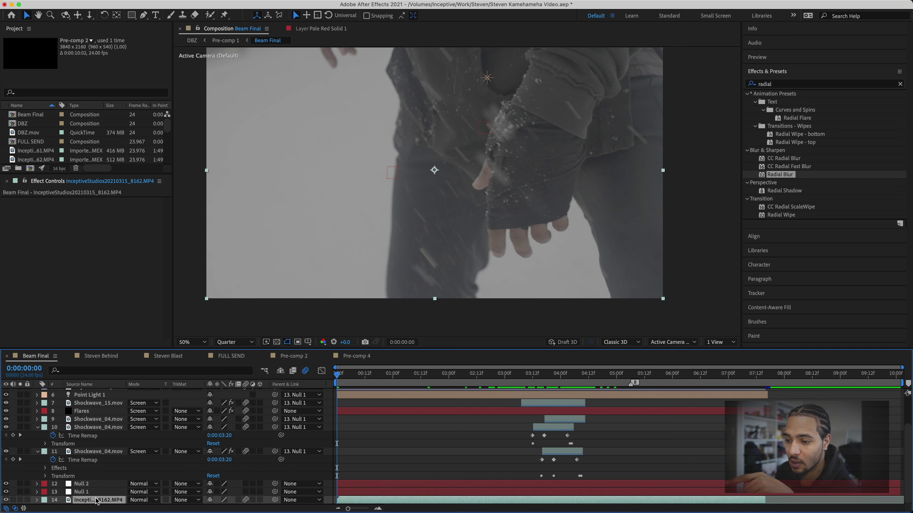
double_click(96, 500)
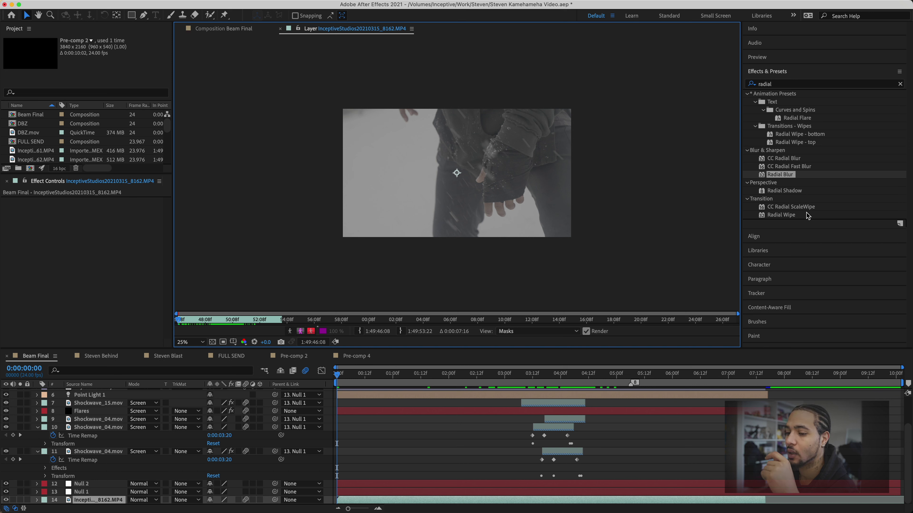
left_click(769, 291)
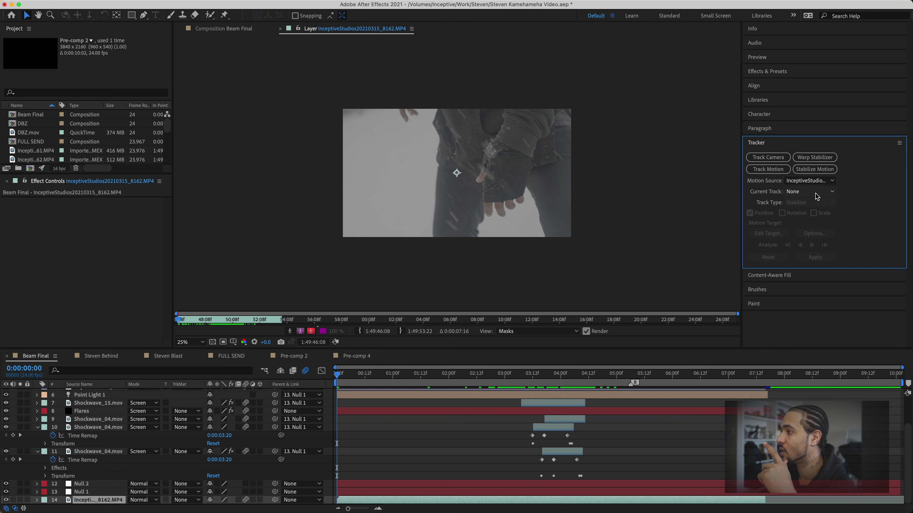
left_click(812, 181)
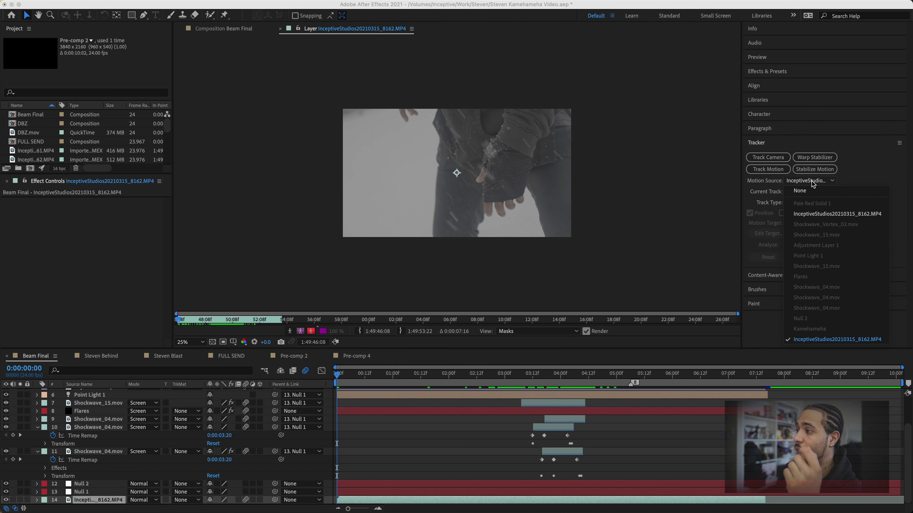
left_click(860, 168)
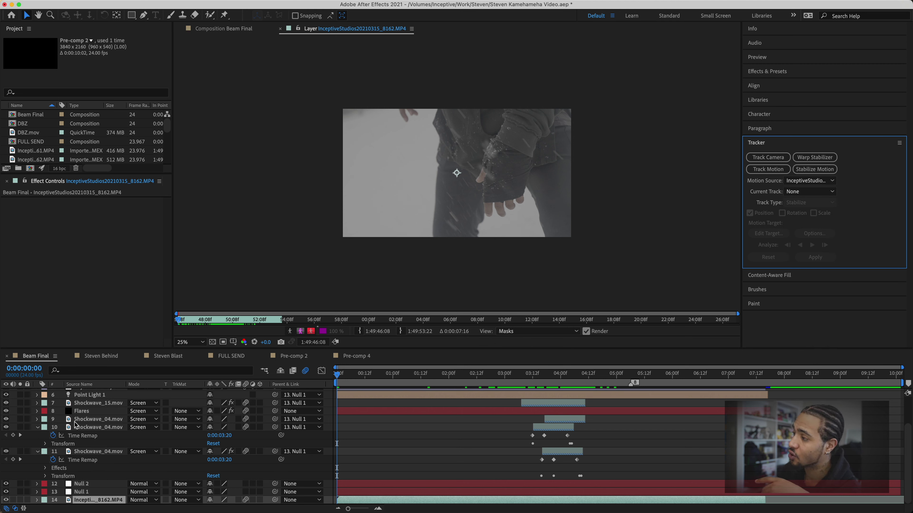
Select the Point Light 1 and Flares layers together.
scroll(81, 437, "up", 3)
scroll(85, 445, "down", 3)
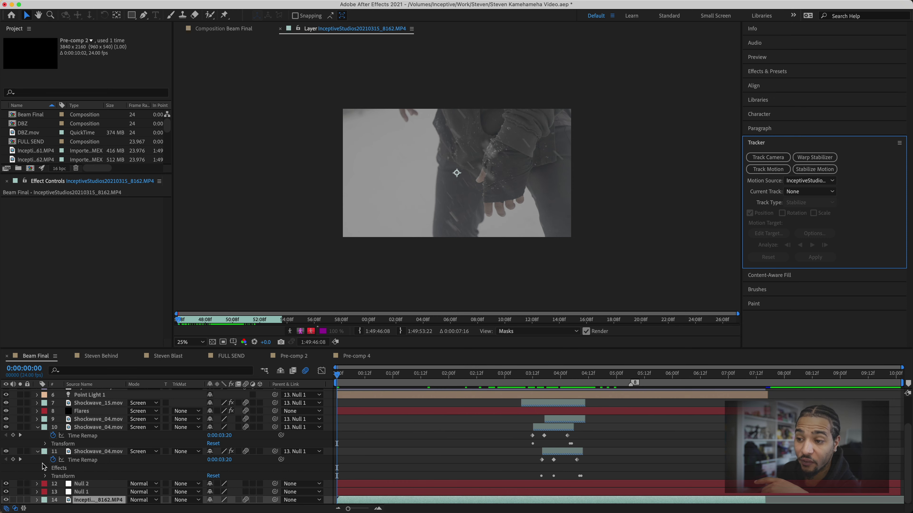
scroll(123, 452, "up", 2)
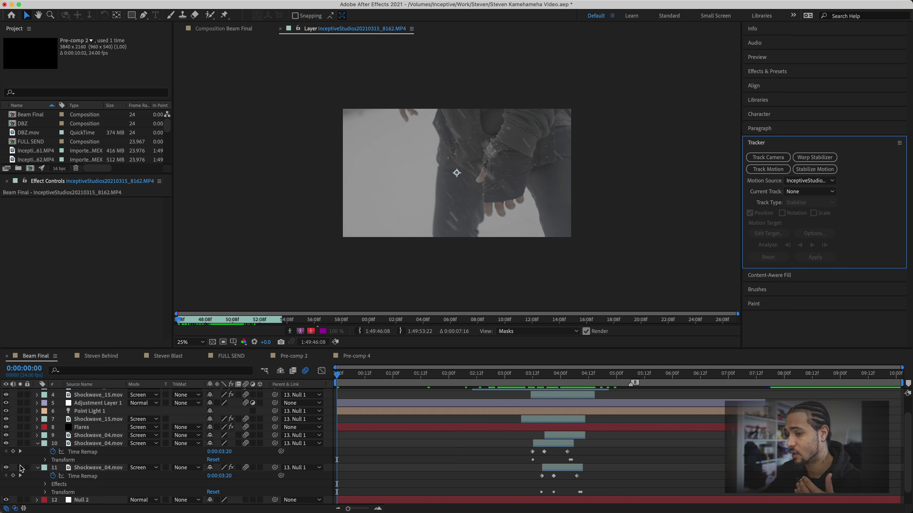
scroll(56, 445, "up", 3)
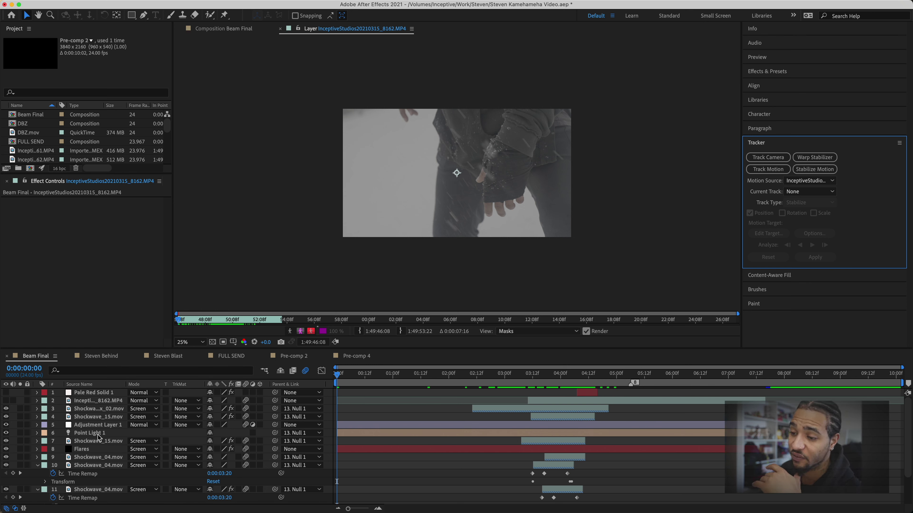
left_click(97, 435)
left_click(96, 448, "super")
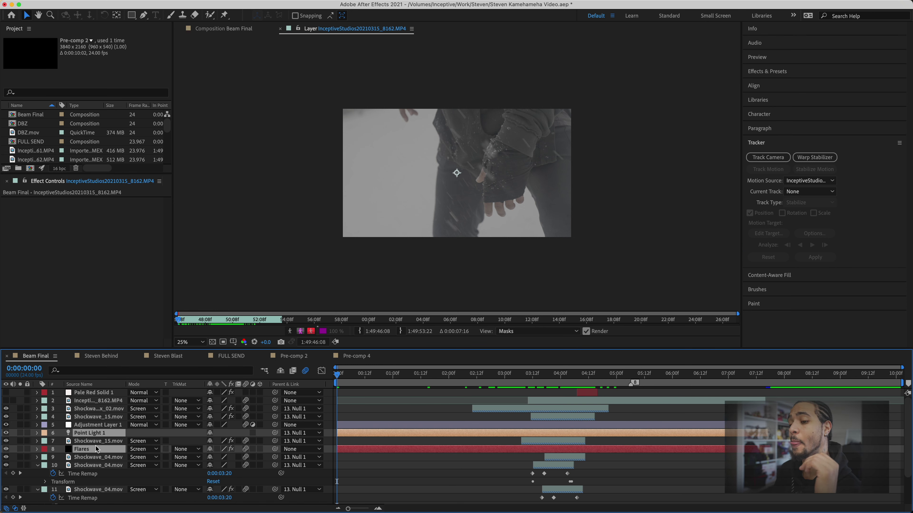
left_click(110, 358)
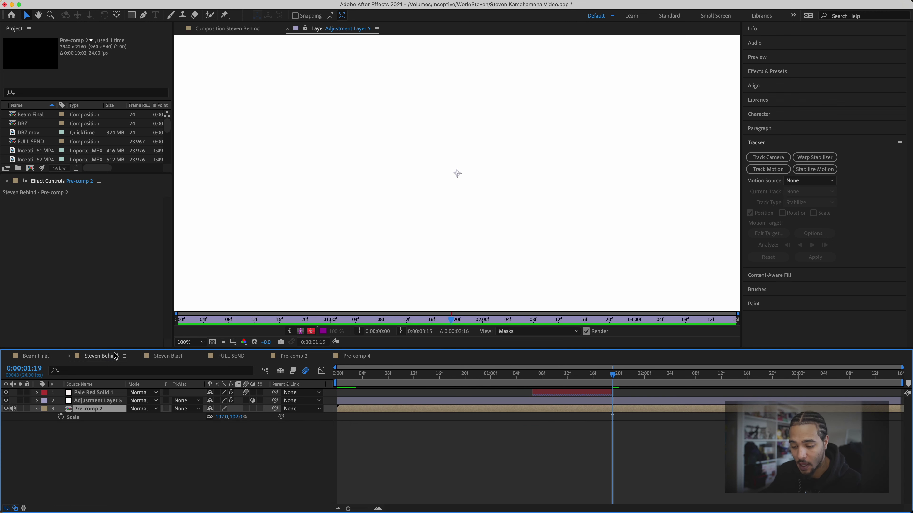
Preview Beam Final around 3:16, then scrub from 0:00:03:10 to 0:00:04:10 in the composition view.
left_click(41, 355)
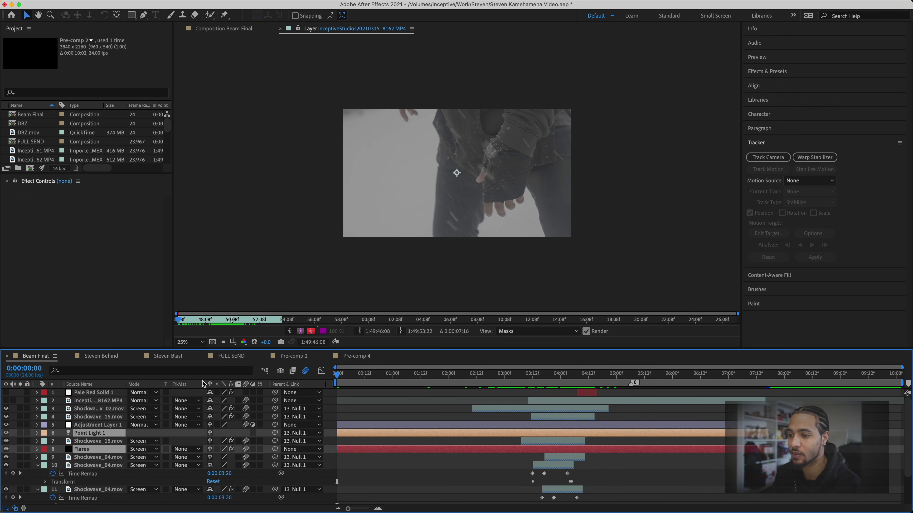
left_click_drag(338, 374, 541, 374)
key("space")
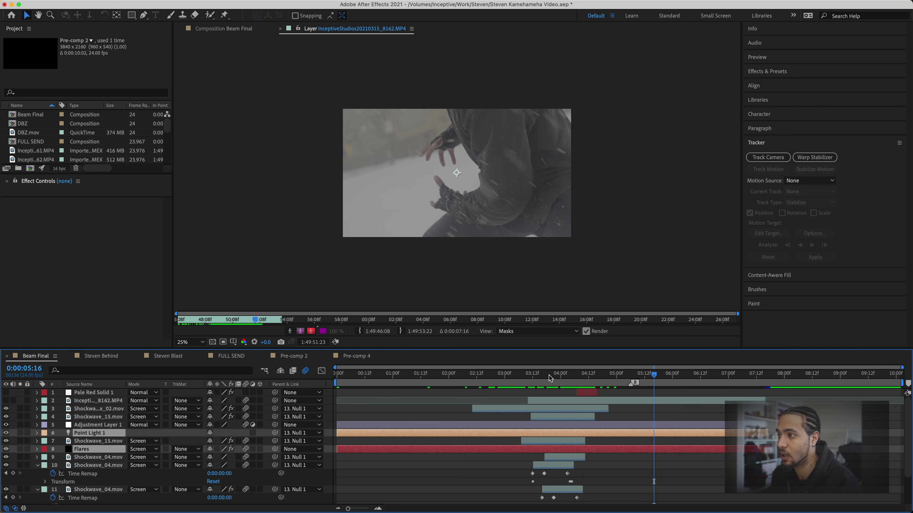
left_click(223, 28)
left_click(528, 374)
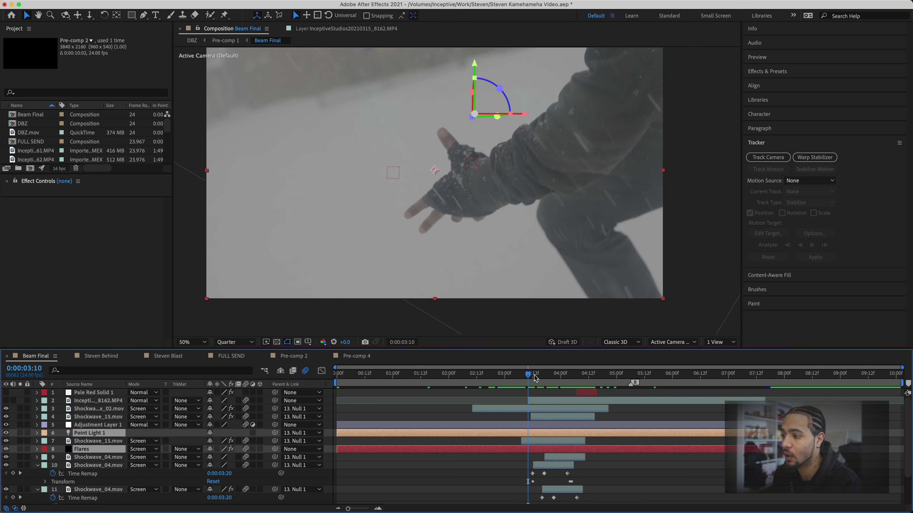
left_click_drag(534, 376, 583, 374)
Move the 8162 footage above Pale Red Solid 1 and preview the mask up to 0:00:04:21.
left_click(93, 392)
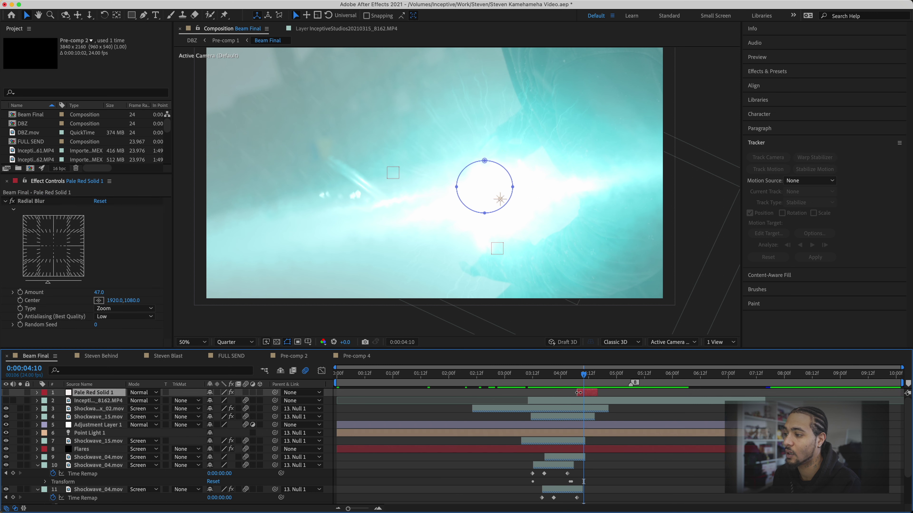
left_click(103, 401)
left_click_drag(104, 404, 108, 393)
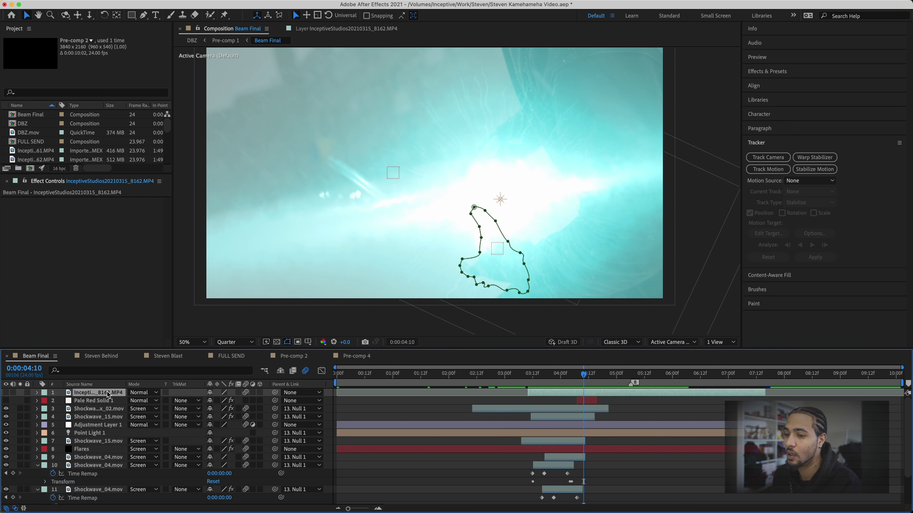
key("space")
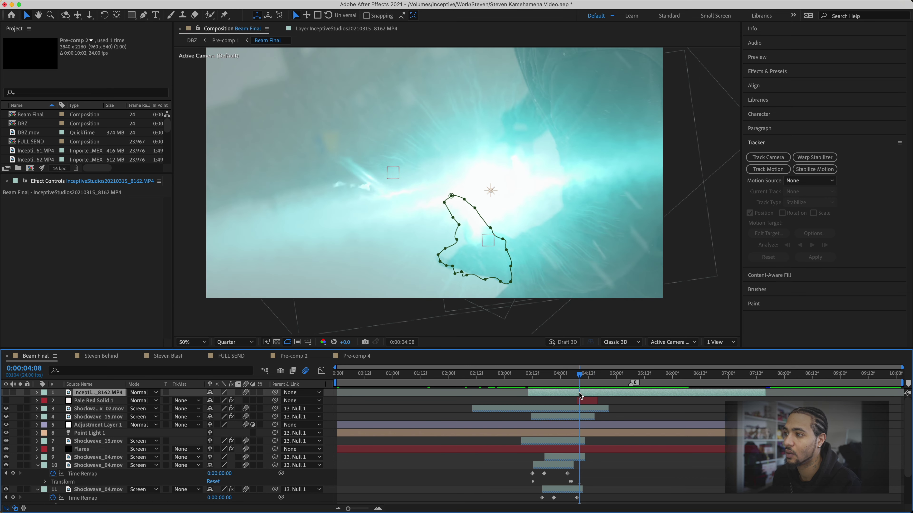
left_click(582, 375)
left_click_drag(584, 375, 623, 372)
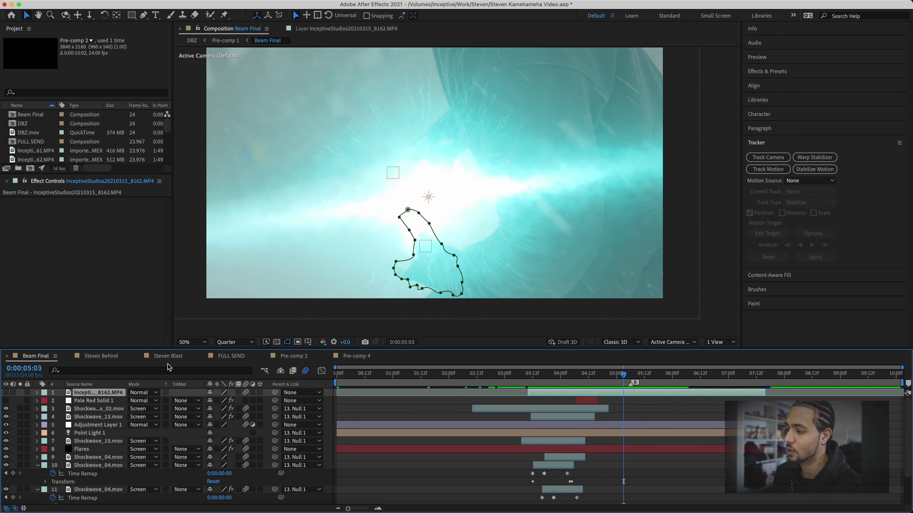
left_click(102, 357)
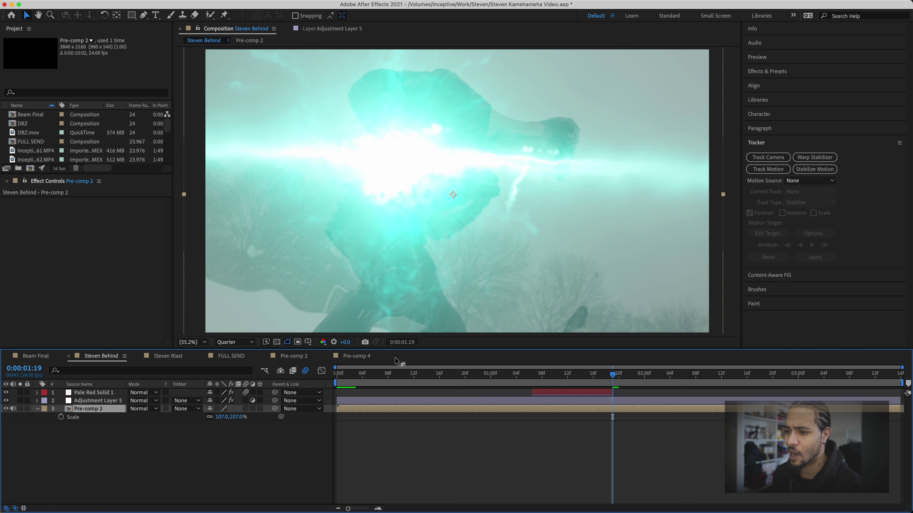
At 0:00:00:22, select Adjustment Layer 5's Slider Control and reveal its Position property.
left_click(369, 374)
left_click_drag(371, 376, 478, 375)
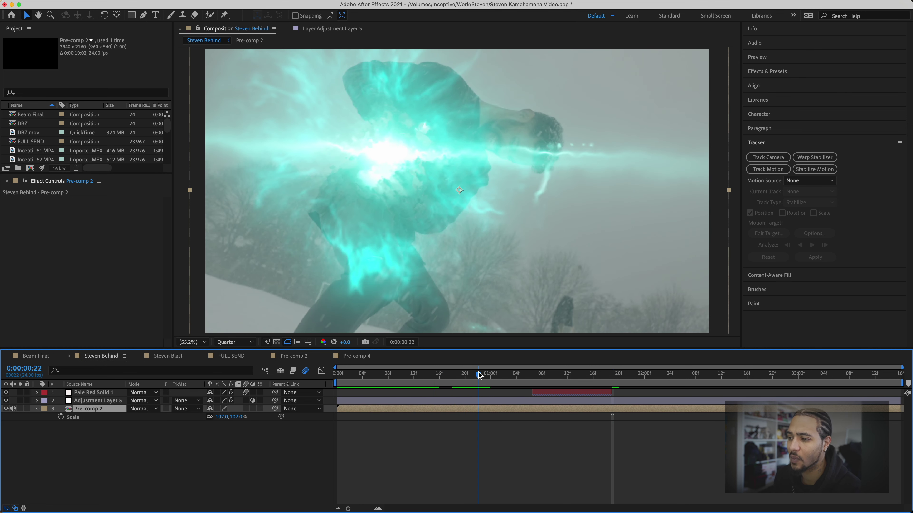
left_click(86, 400)
left_click(48, 202)
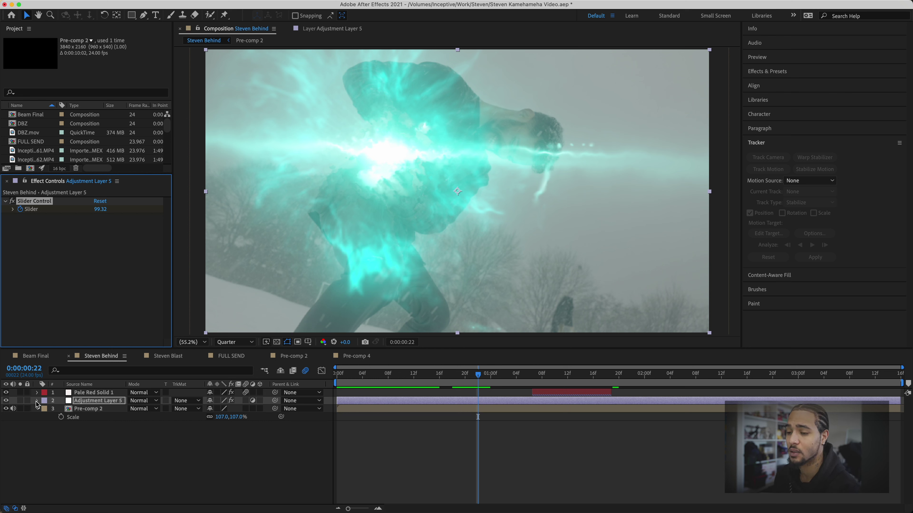
key("p")
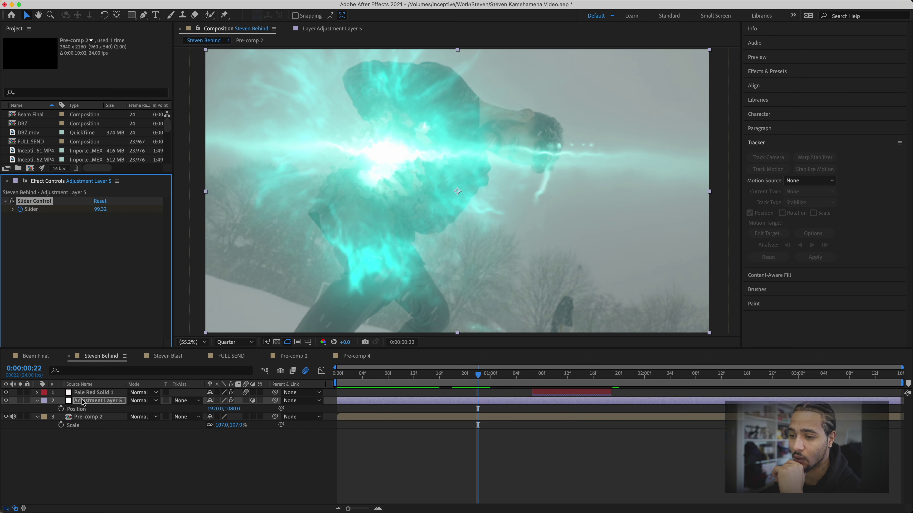
Give Position a wiggle(5,50) expression and pick-whip the 50 amplitude toward the Slider control.
left_click(61, 410, "alt")
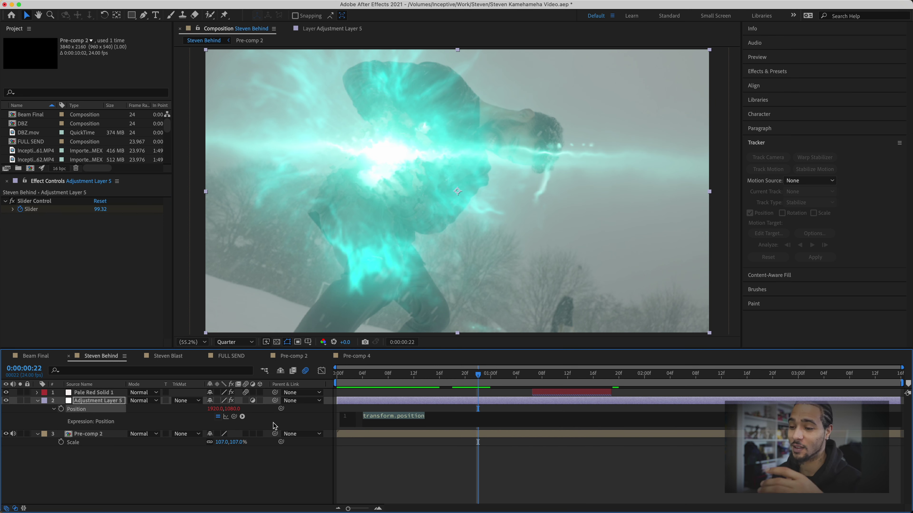
type("wig")
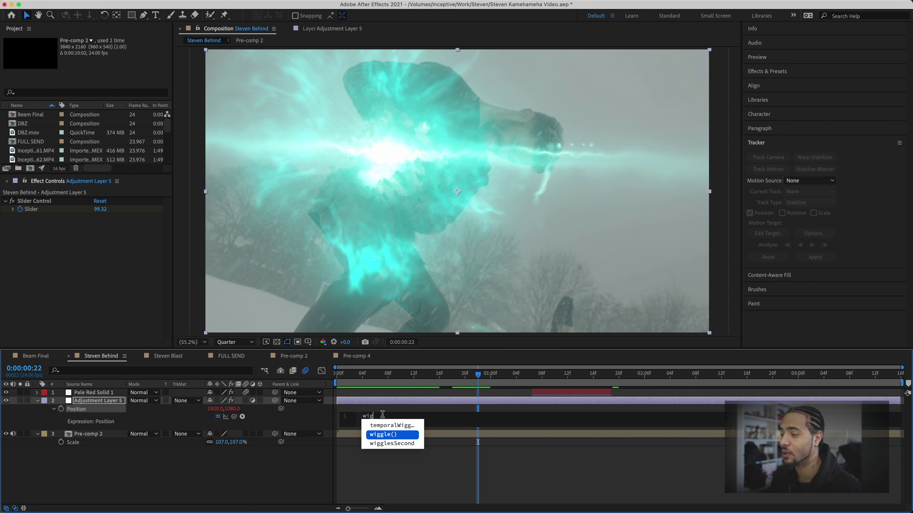
key("Return")
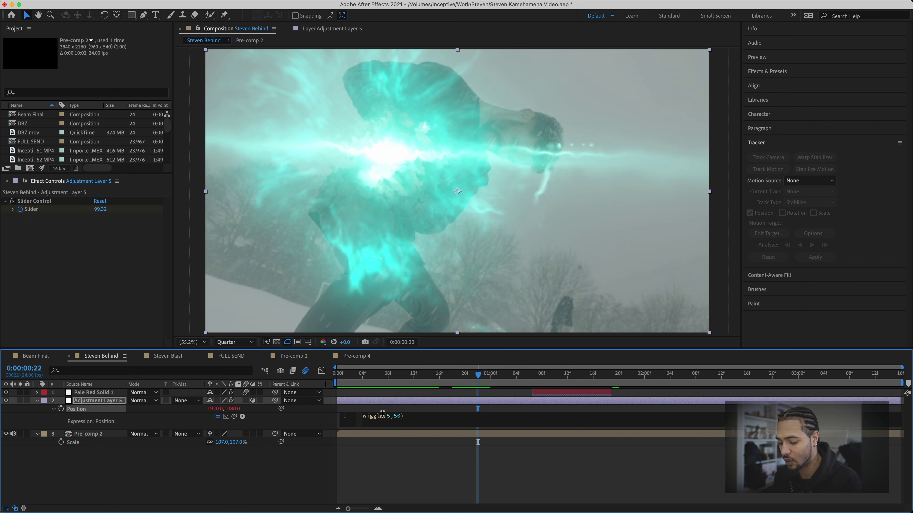
double_click(397, 416)
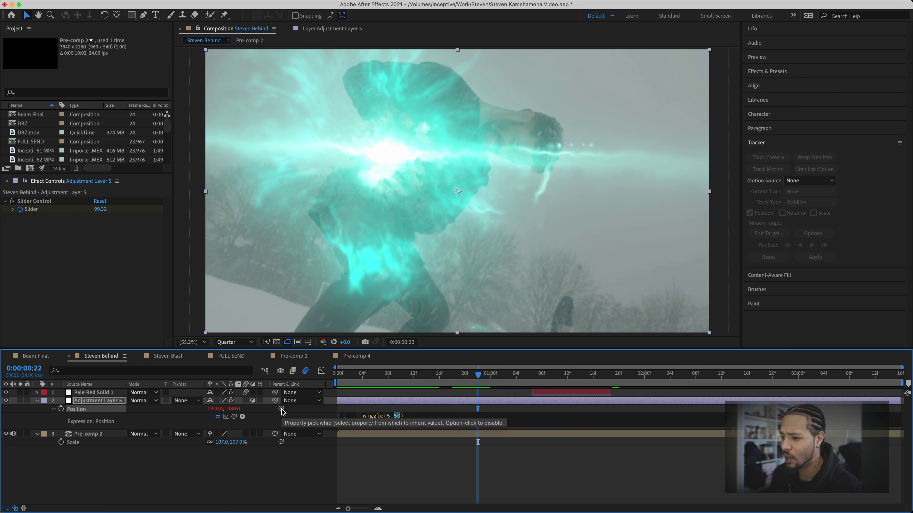
left_click_drag(281, 409, 196, 319)
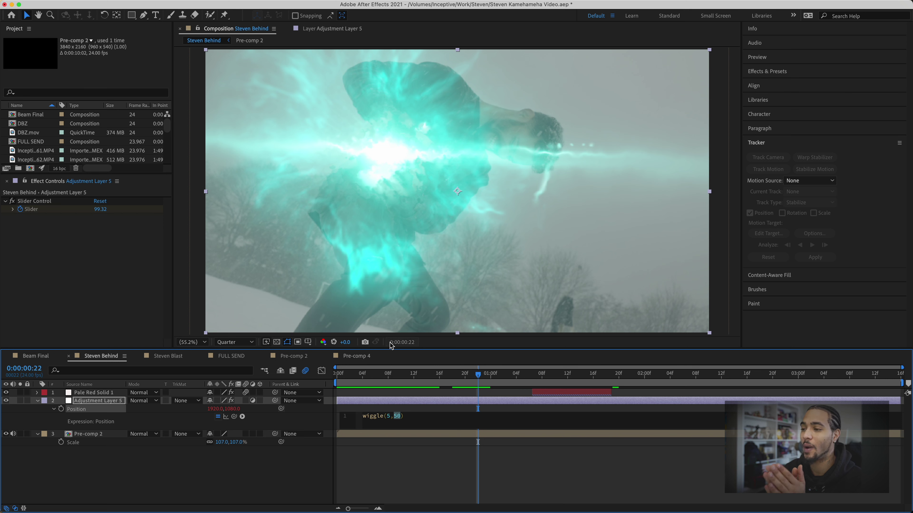
Commit the wiggle, scrub the shaking frames, then view Pale Red Solid 1 at 0:00:01:09.
left_click(363, 380)
left_click_drag(363, 380, 389, 374)
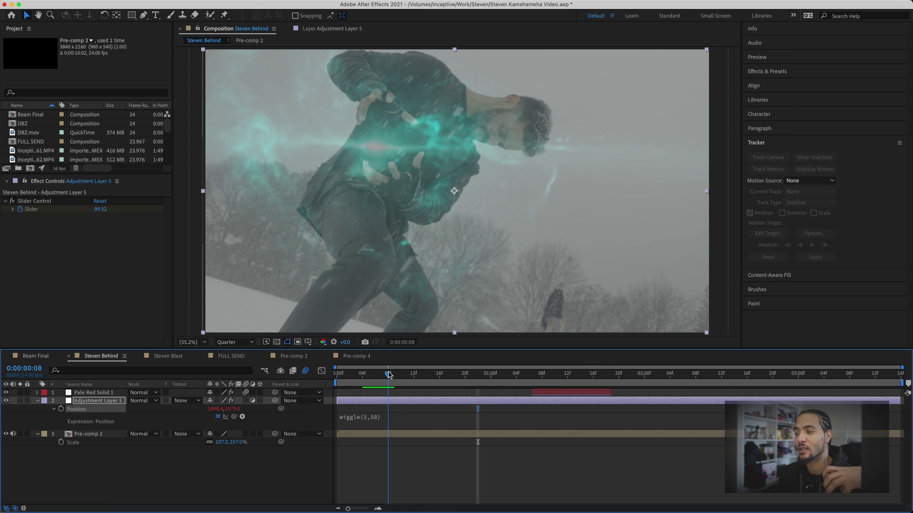
left_click_drag(389, 375, 385, 377)
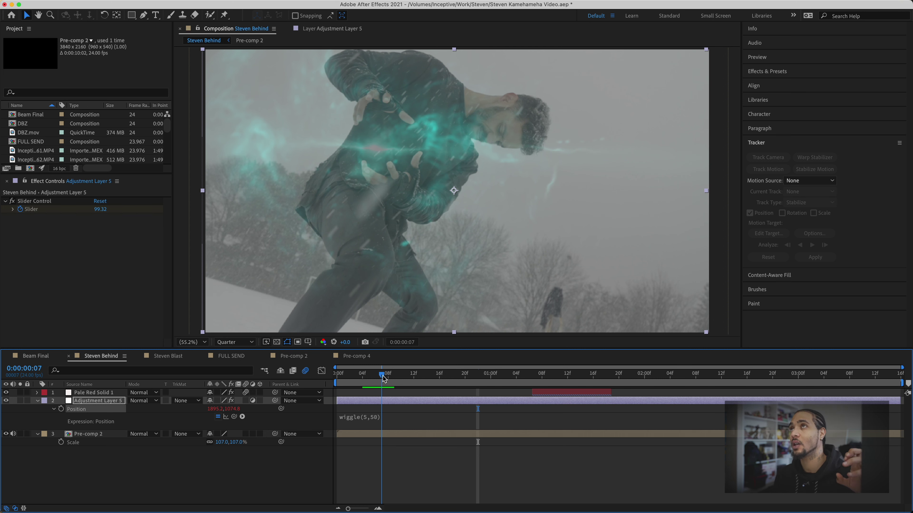
left_click(106, 393)
left_click_drag(469, 370, 546, 396)
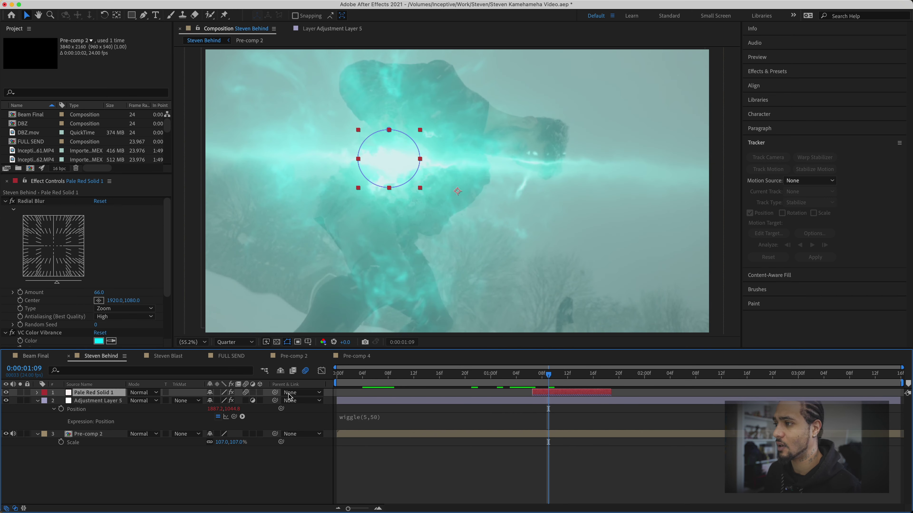
View Pale Red Solid 1's circular mask in its Layer panel, then open Steven Blast at its start.
double_click(559, 393)
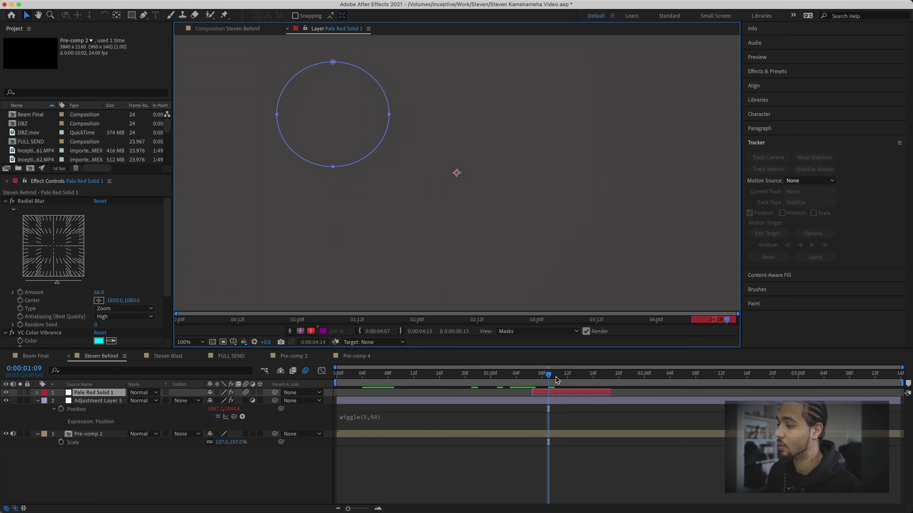
left_click_drag(555, 380, 521, 384)
left_click(573, 375)
left_click(218, 29)
left_click(167, 356)
left_click_drag(507, 374, 340, 383)
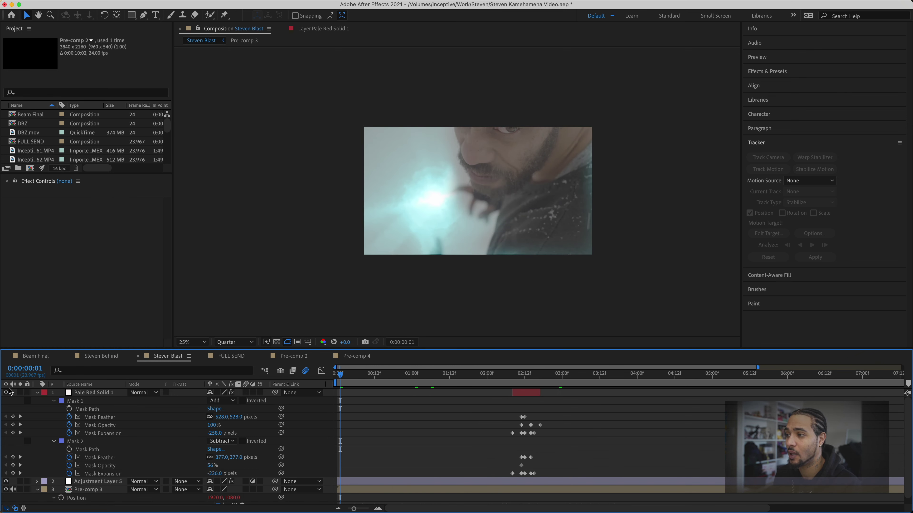
Open Pre-comp 3 and toggle the Flares layer off and on to compare the glow.
left_click(38, 393)
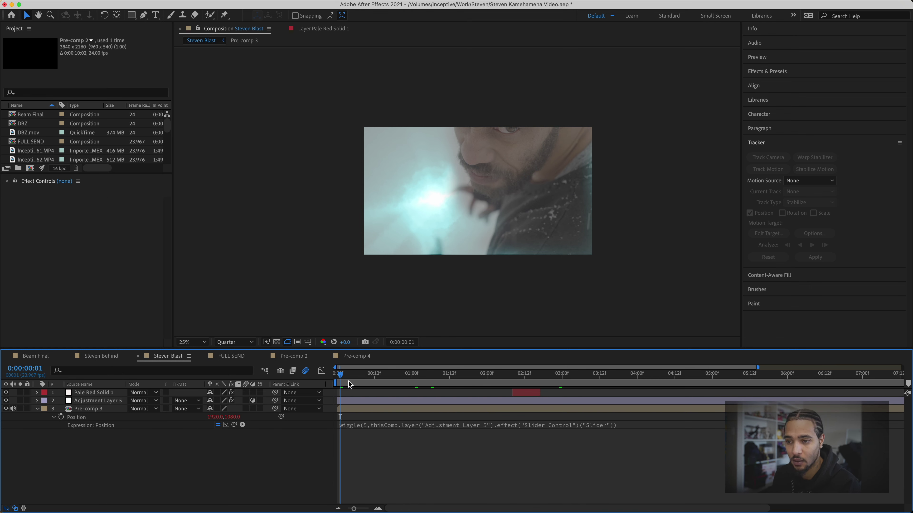
double_click(88, 409)
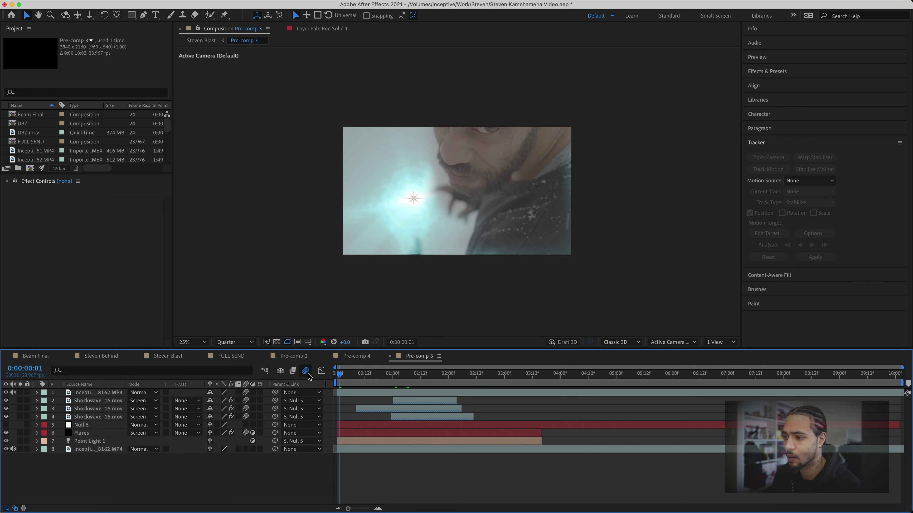
left_click_drag(339, 376, 351, 376)
left_click(6, 433)
left_click(7, 433)
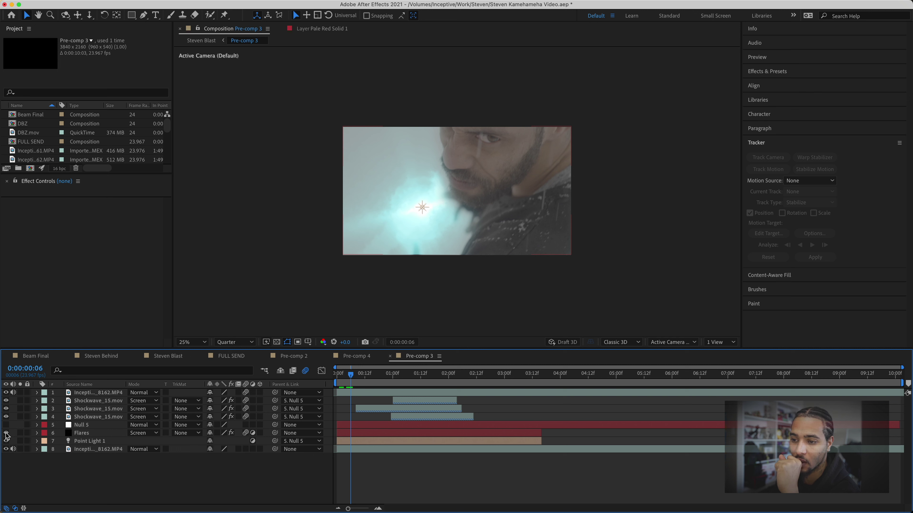
left_click(6, 432)
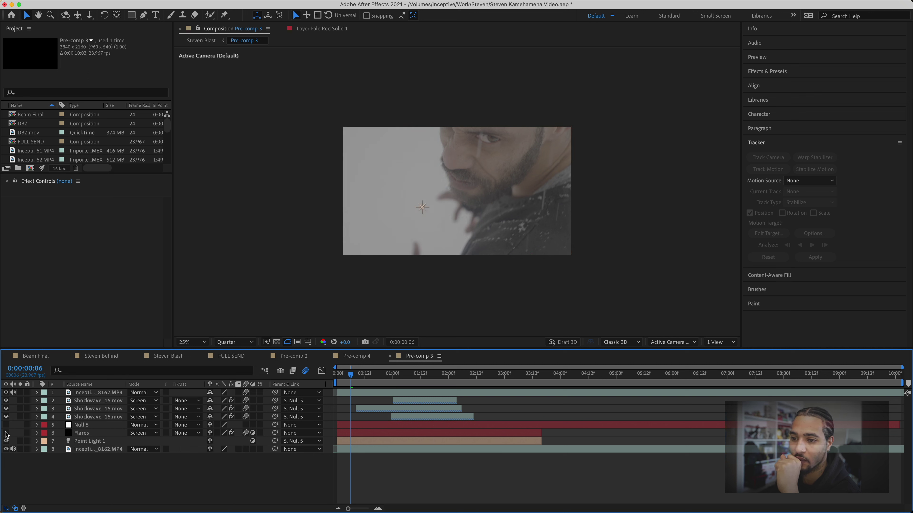
left_click(6, 433)
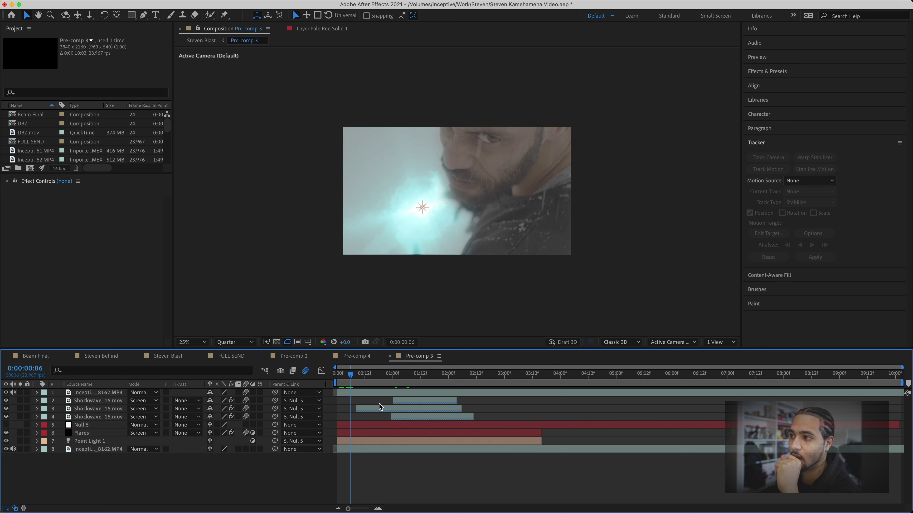
left_click_drag(352, 376, 416, 376)
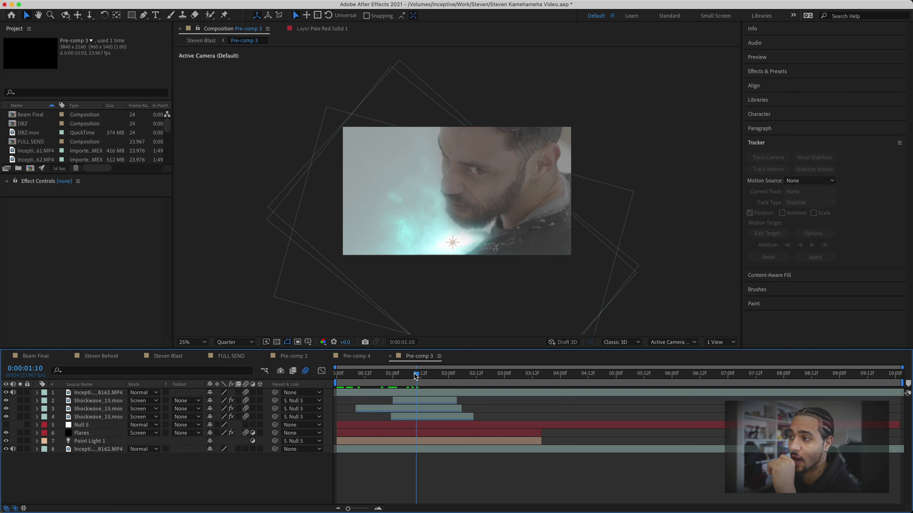
Nudge Point Light 1 slightly right and scrub to the cyan blast frame.
left_click(415, 451)
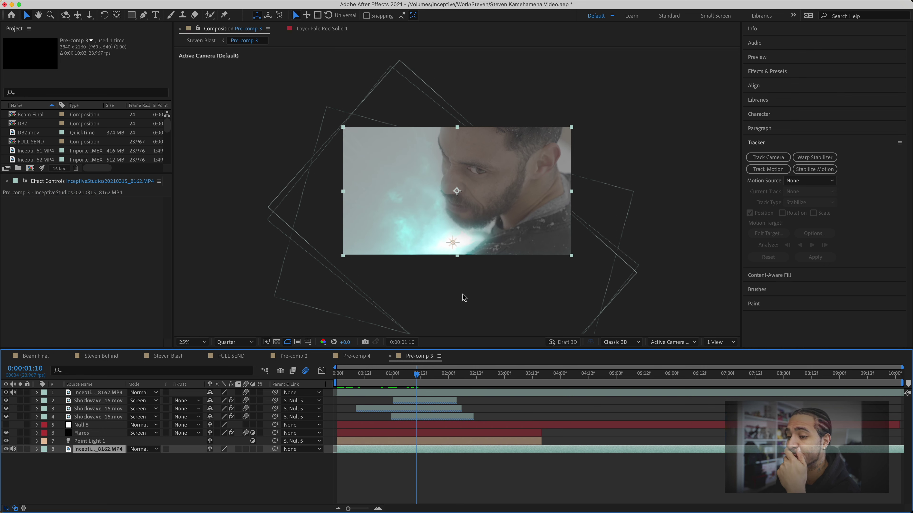
left_click_drag(416, 376, 449, 376)
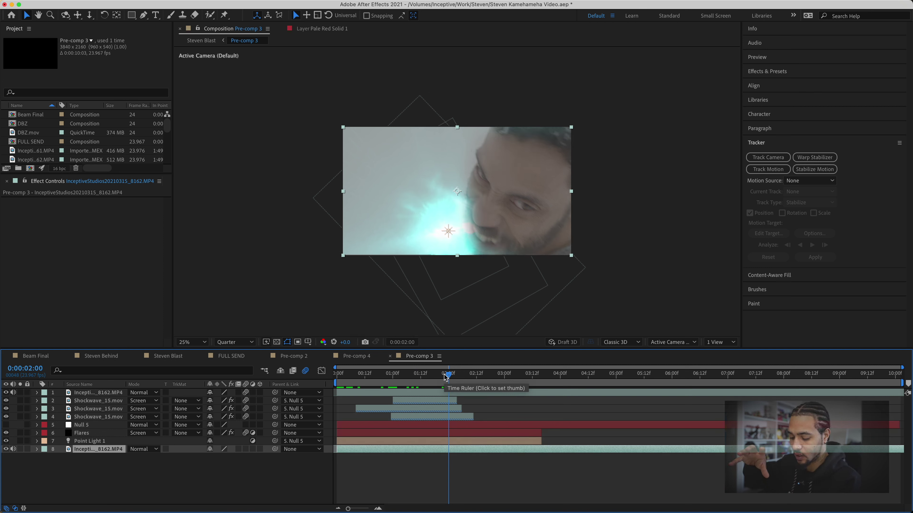
left_click(452, 456)
left_click(450, 441)
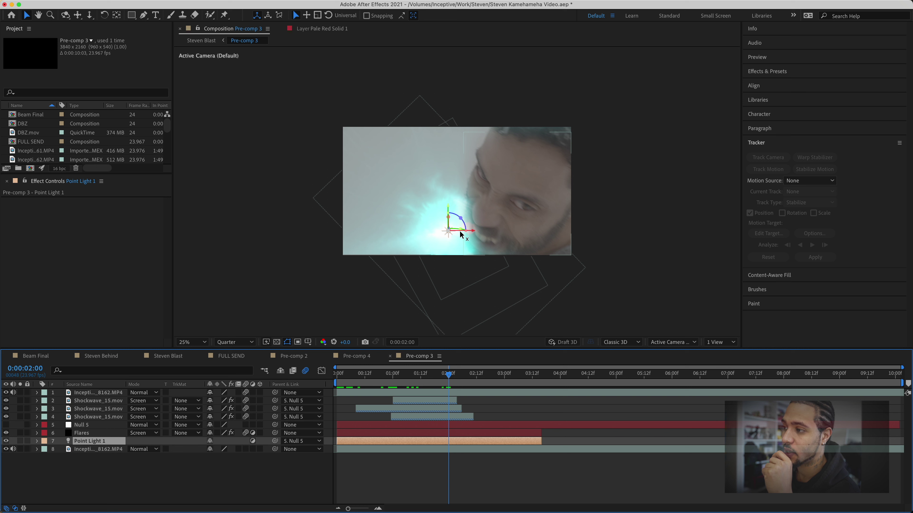
left_click_drag(461, 234, 460, 235)
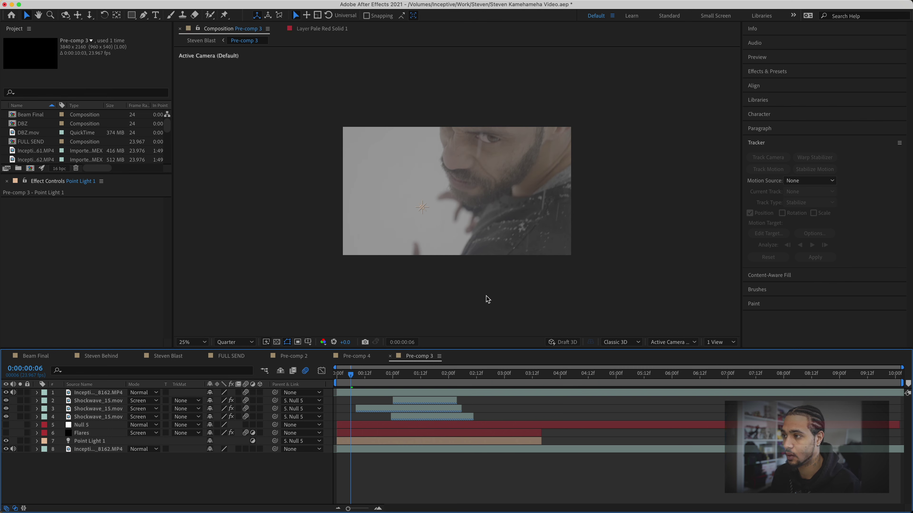
left_click_drag(397, 377, 463, 373)
Preview the FULL SEND beam blast from near the start, settling on frame 14.
left_click(237, 357)
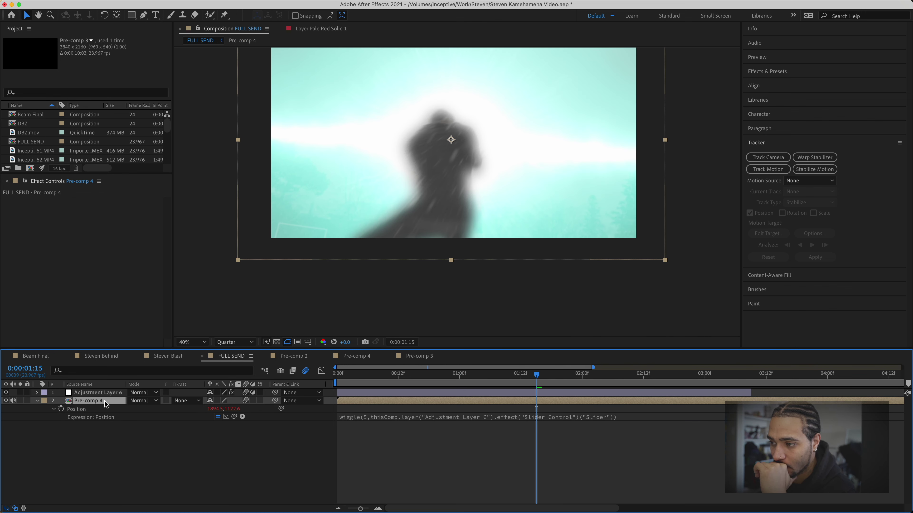
mouse_move(410, 375)
left_mouse_down()
mouse_move(359, 380)
mouse_move(399, 380)
left_mouse_up()
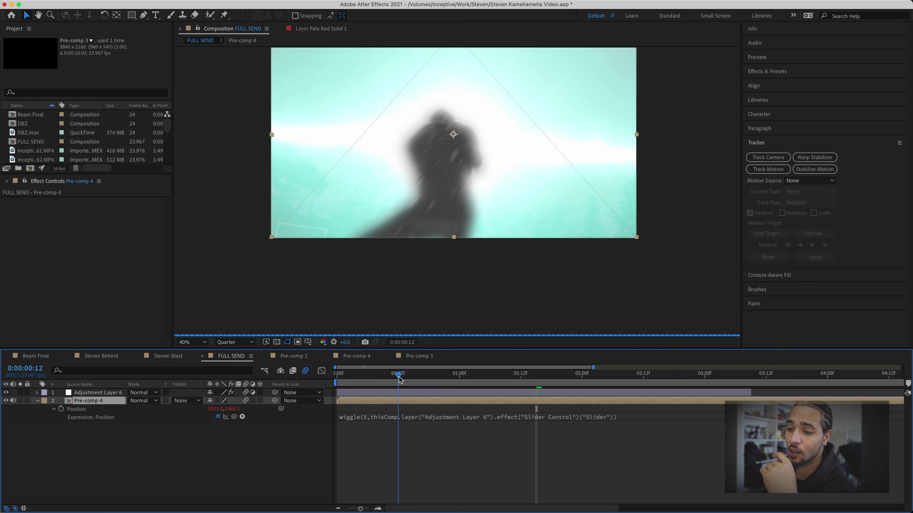
key("space")
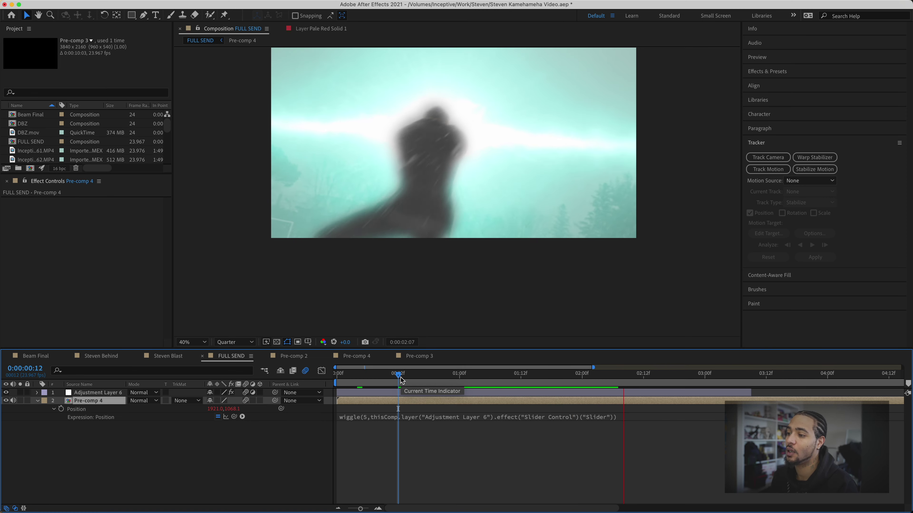
left_click_drag(400, 376, 408, 375)
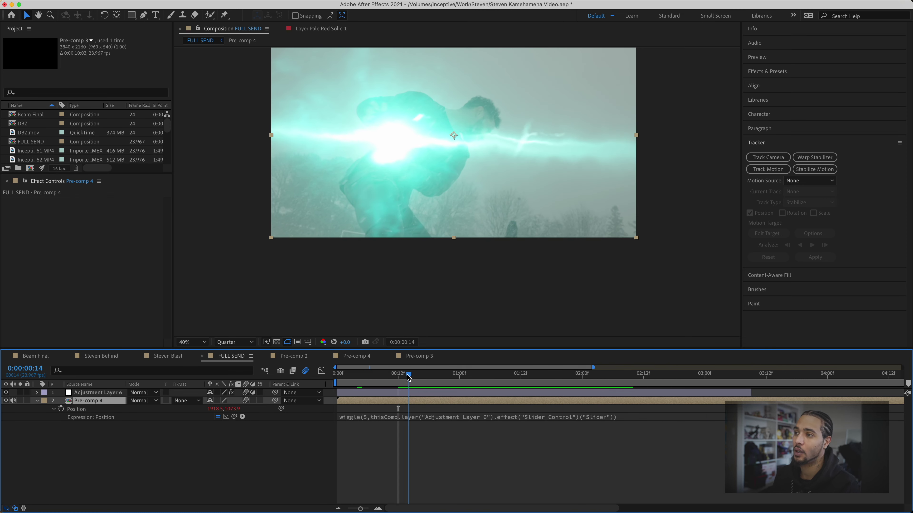
Open Pre-comp 4 at its first frame and select base footage layer 12.
double_click(91, 401)
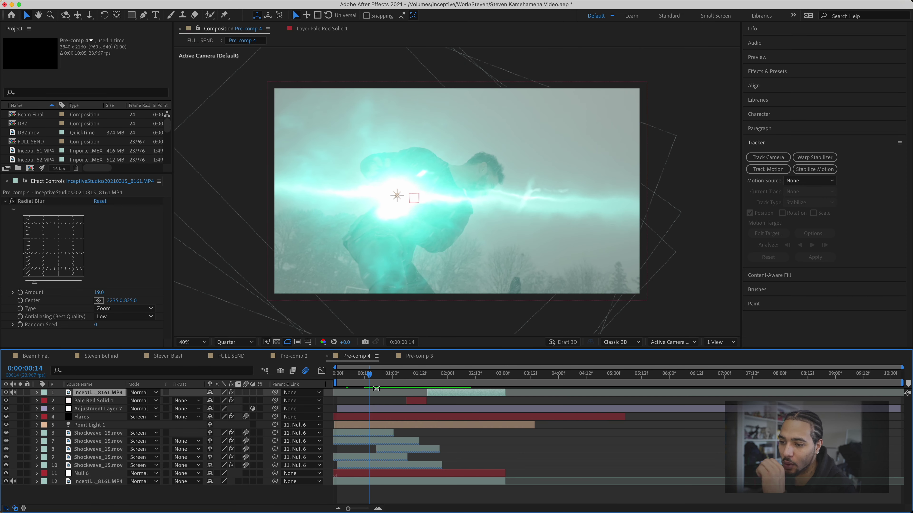
key("Page_Down")
key("Page_Down")
key("Page_Down")
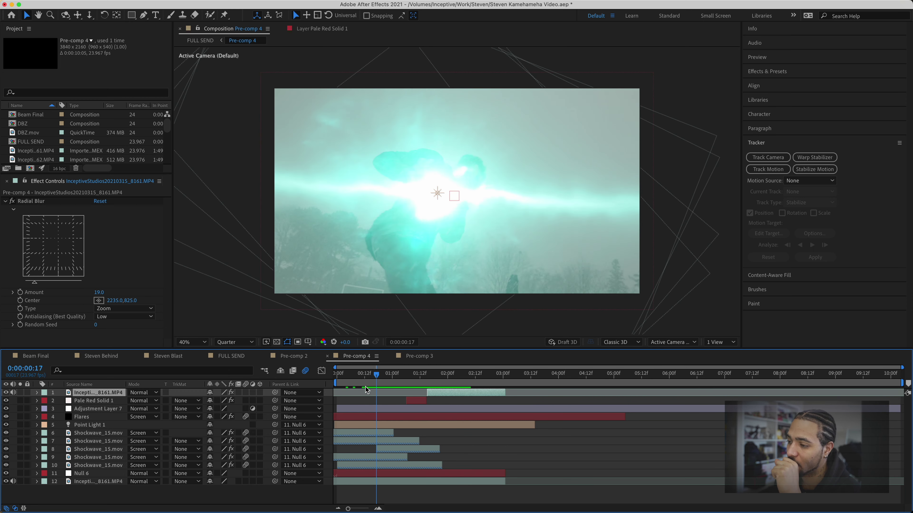
key("Home")
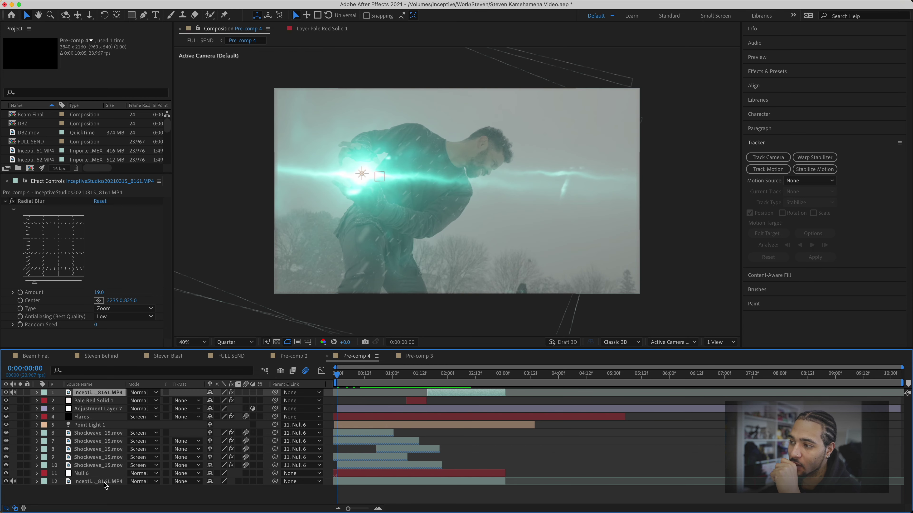
left_click(106, 482)
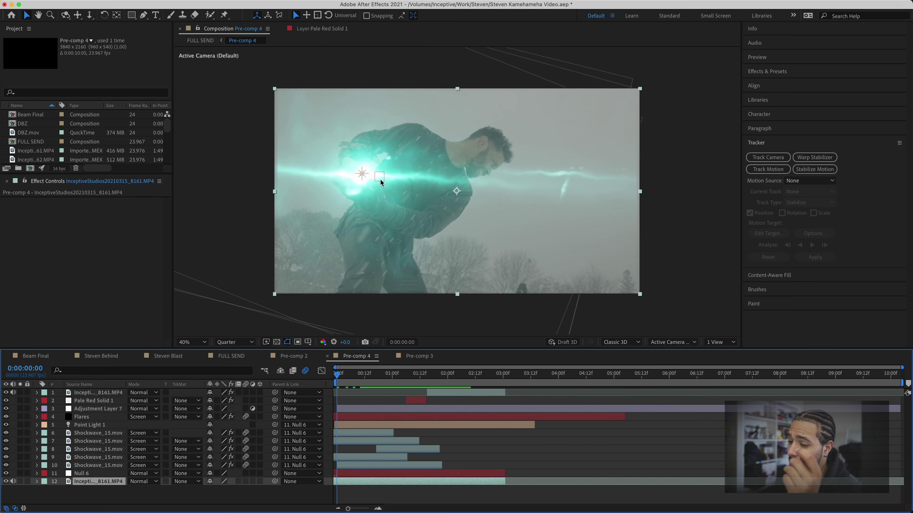
Inspect shockwave layers 10, 9, 8, 7 and Null 6's motion path.
left_click(112, 467)
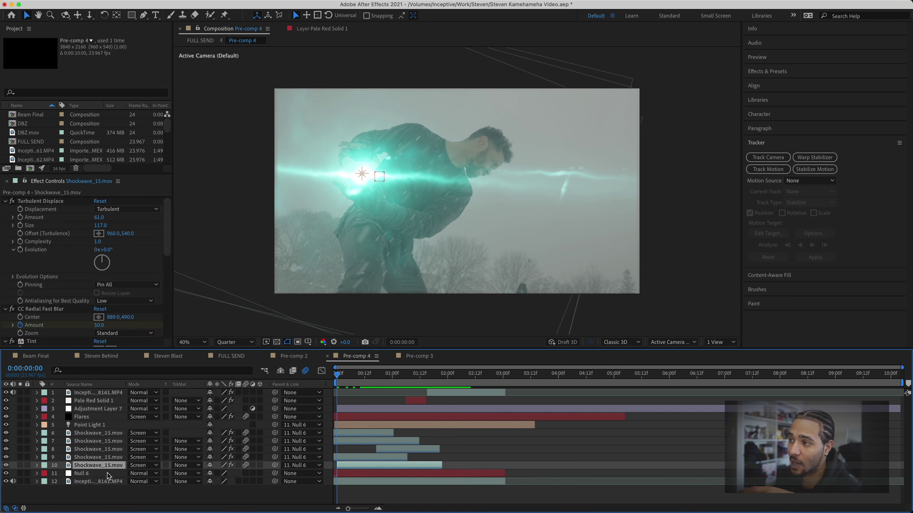
left_click(110, 474)
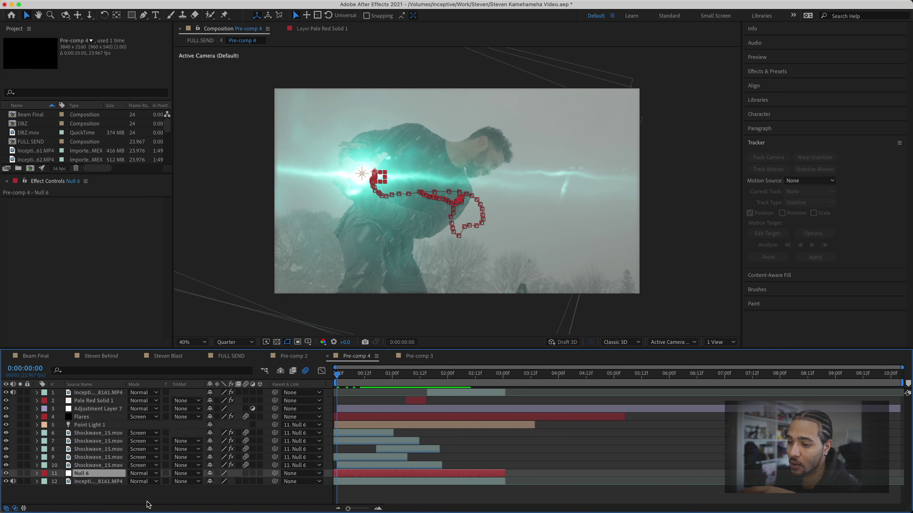
left_click(106, 466)
left_click(106, 457)
left_click(107, 449)
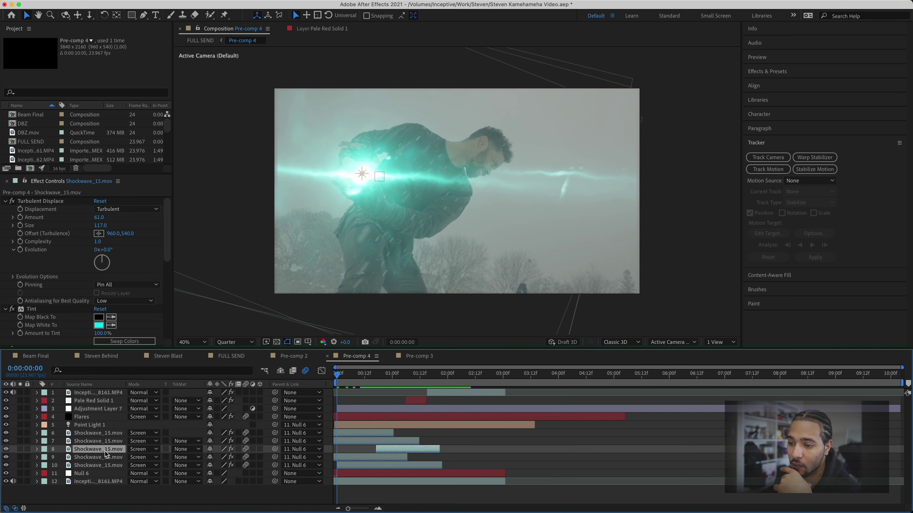
left_click(108, 441)
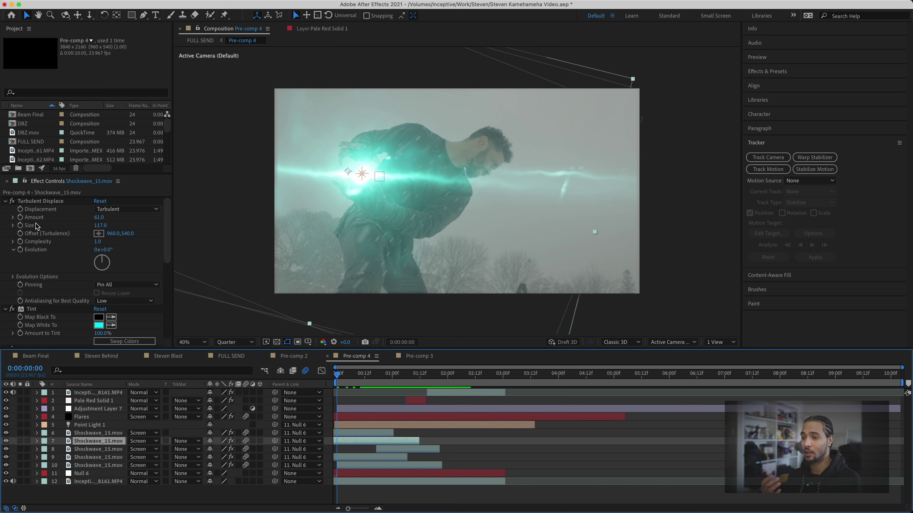
Review shockwave 7's Turbulent Displace and Tint effects, then move to the blast frame near 0:00:01:08.
left_click(49, 201)
scroll(59, 244, "down", 3)
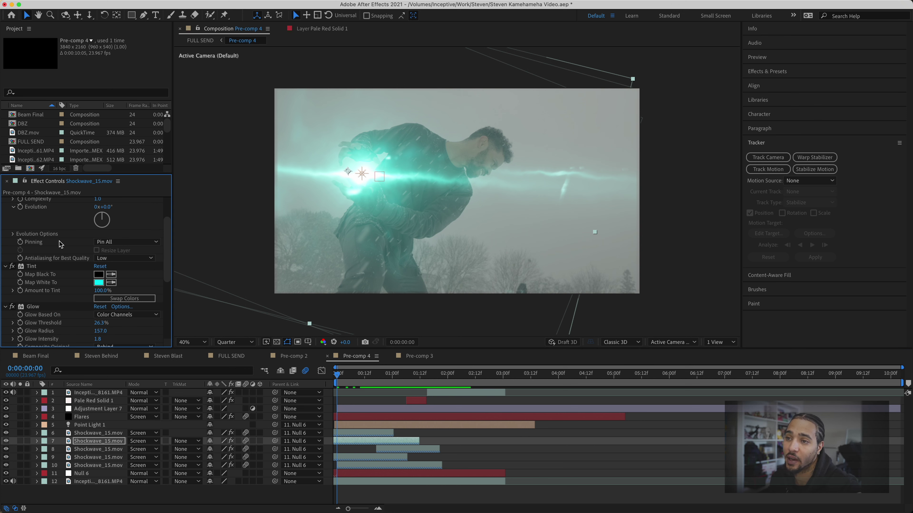
left_click(55, 267)
scroll(58, 270, "down", 4)
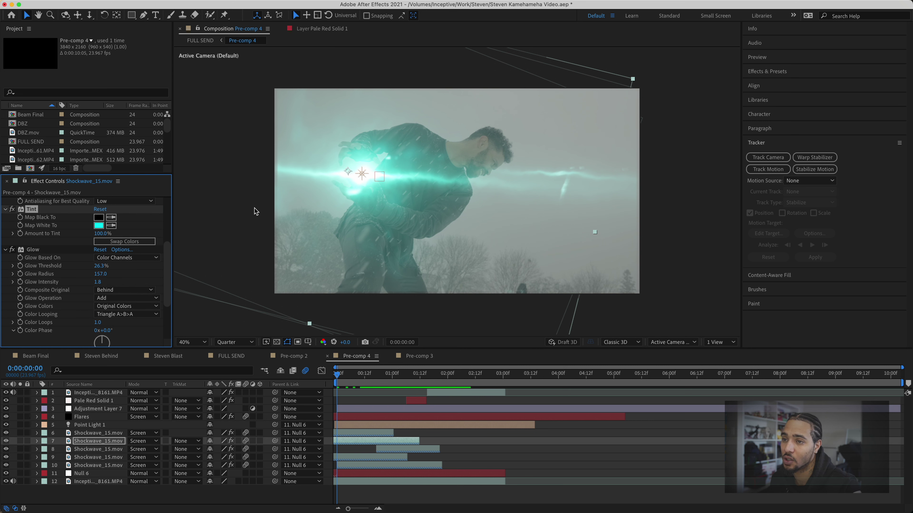
scroll(61, 257, "down", 4)
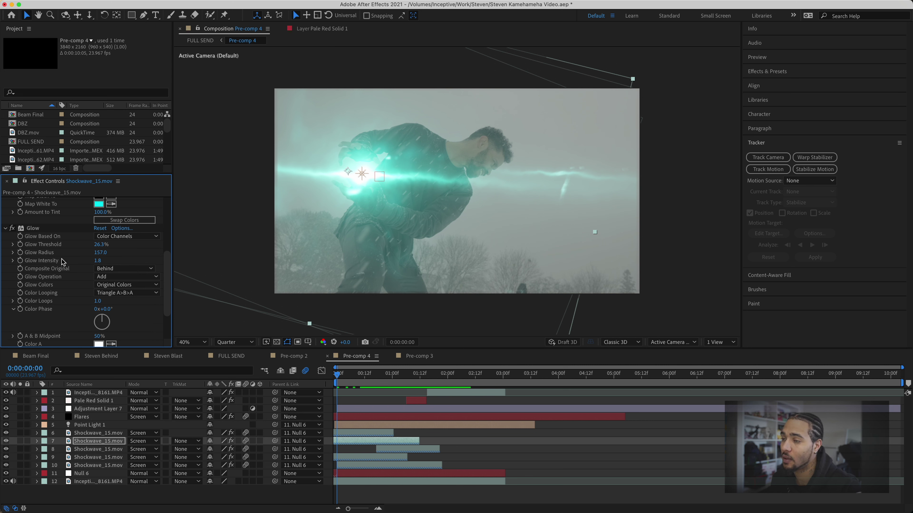
scroll(61, 257, "up", 8)
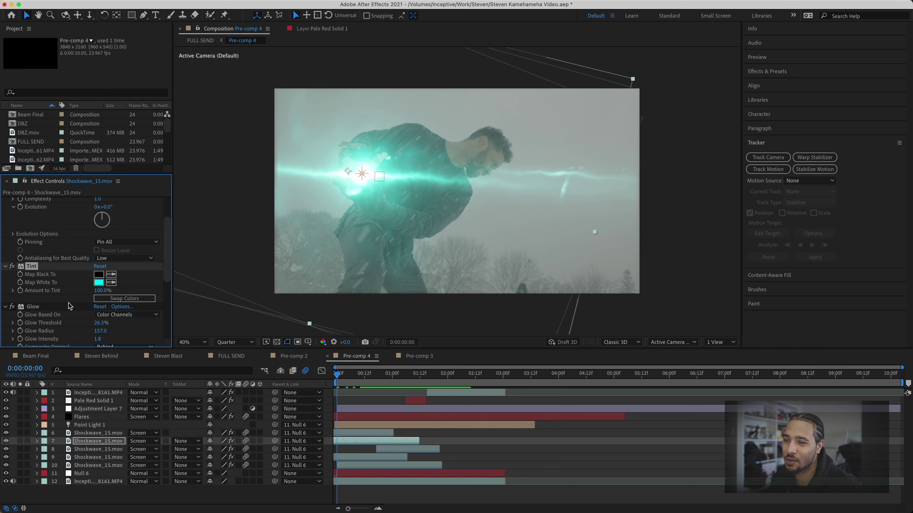
scroll(69, 306, "down", 2)
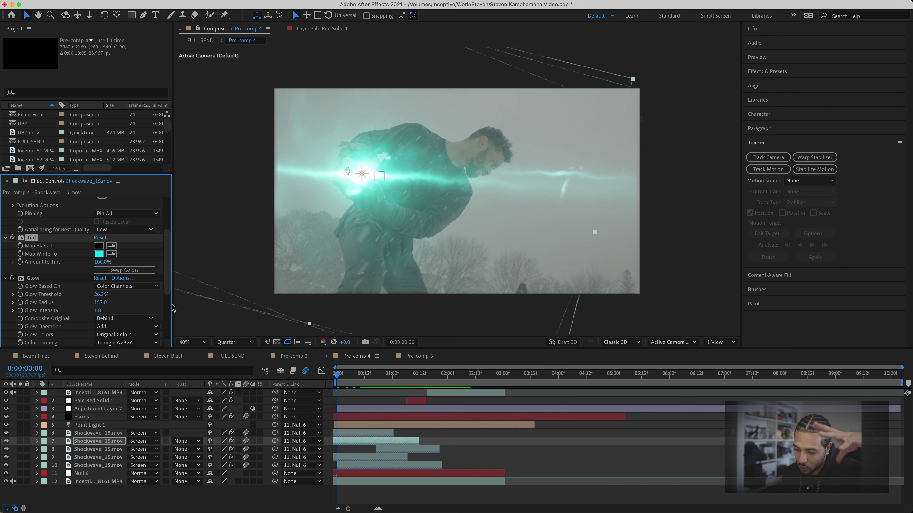
left_click_drag(350, 378, 413, 387)
left_click(412, 401)
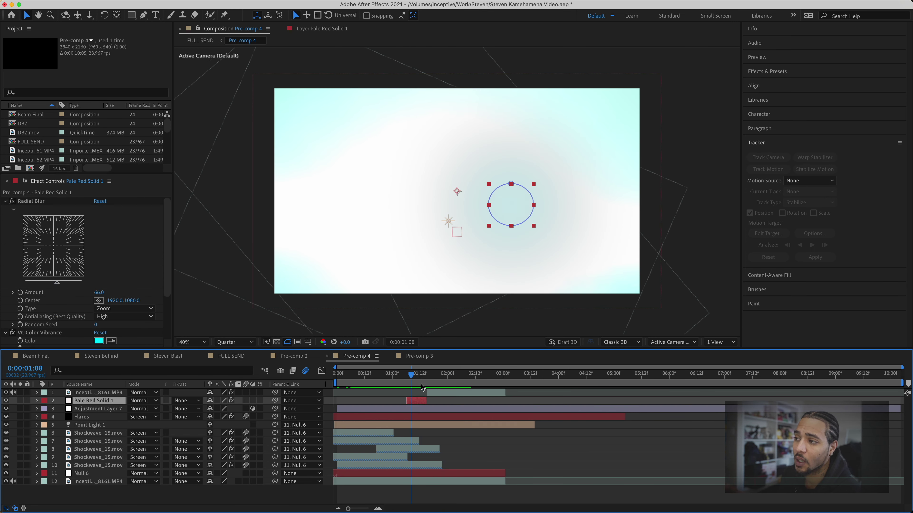
double_click(415, 401)
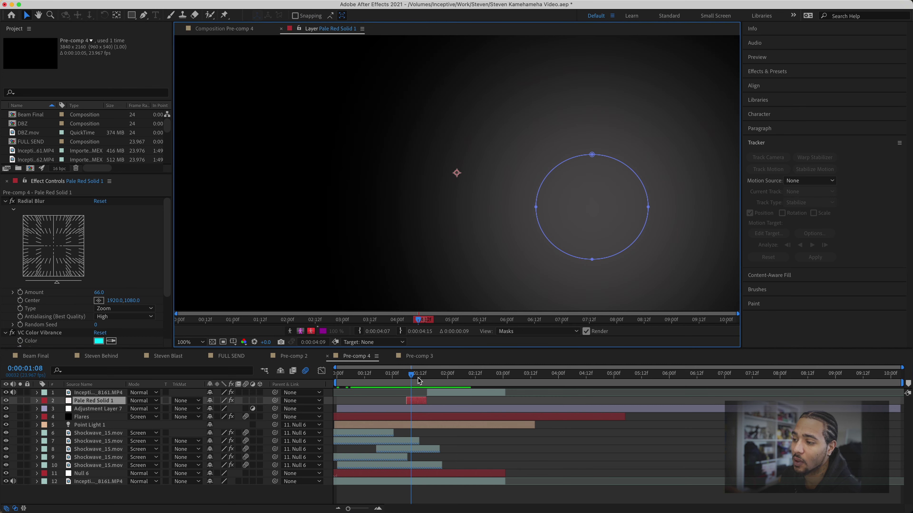
left_click(412, 378)
left_click_drag(412, 379, 433, 370)
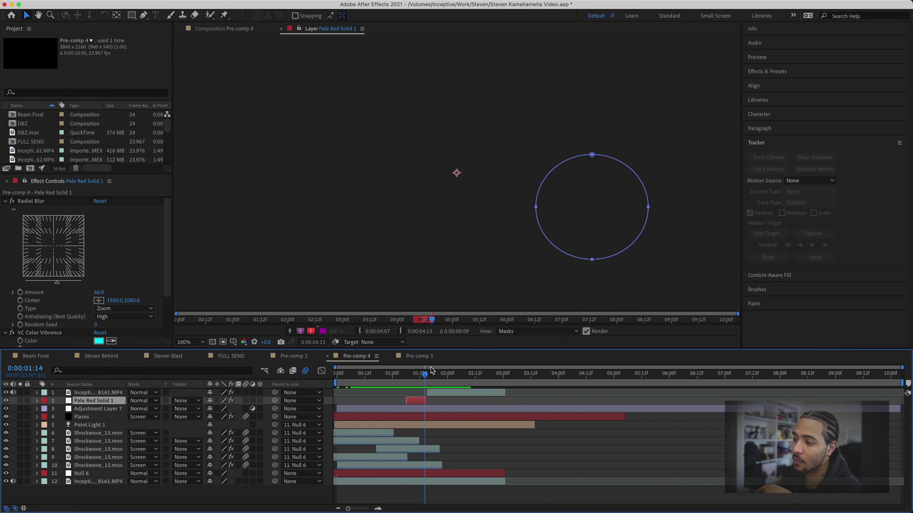
Return to Pre-comp 4's full view at about 0:00:02:01 and show the Flares layer's Optical Flares.
left_click(215, 31)
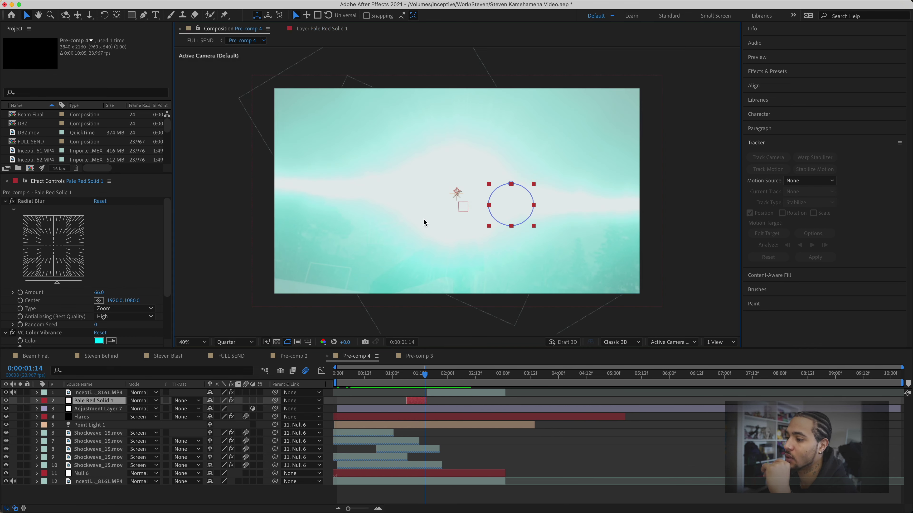
left_click(429, 378)
key("super+Up")
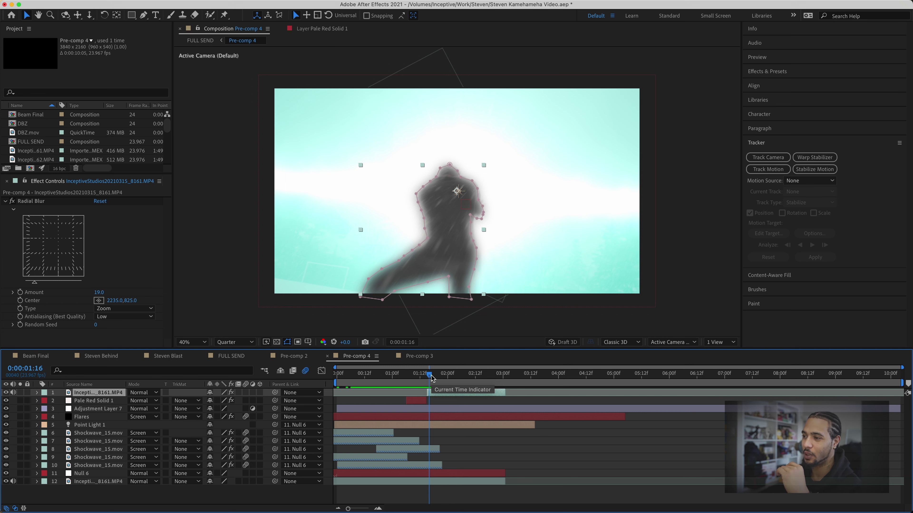
left_click_drag(432, 378, 439, 377)
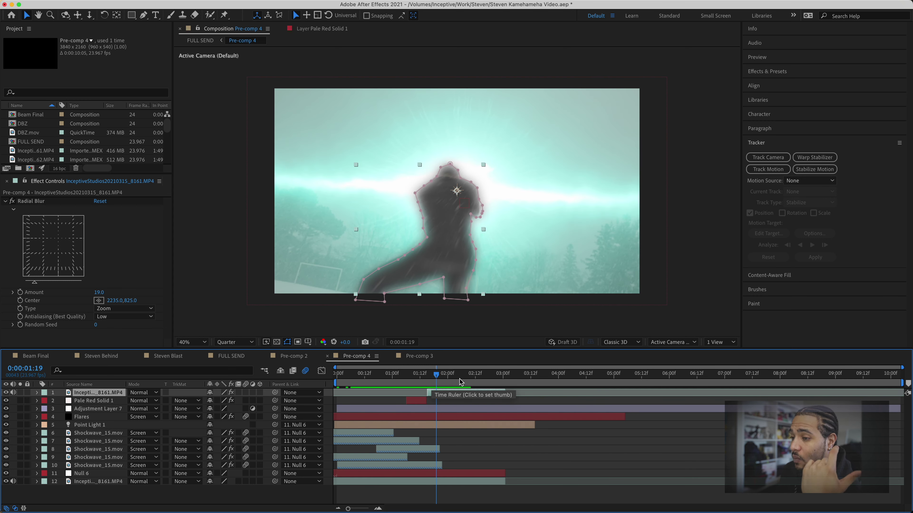
left_click(448, 381)
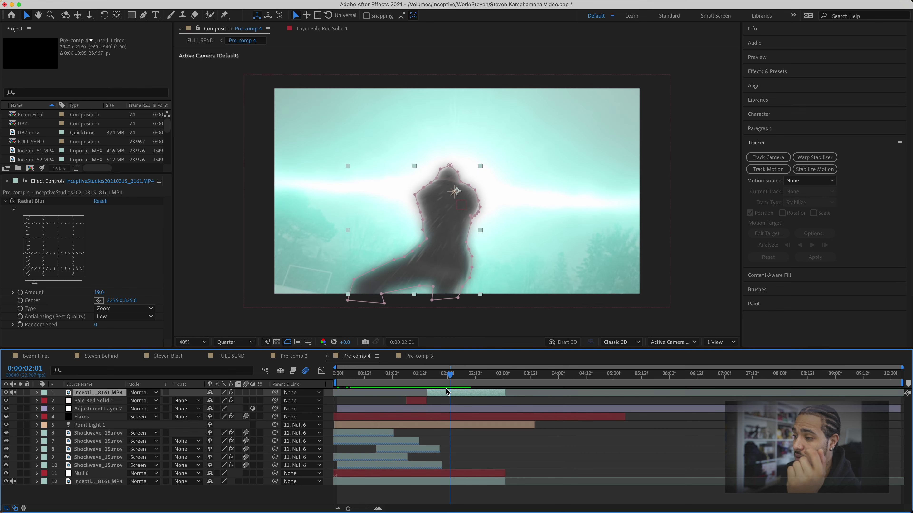
left_click(496, 415)
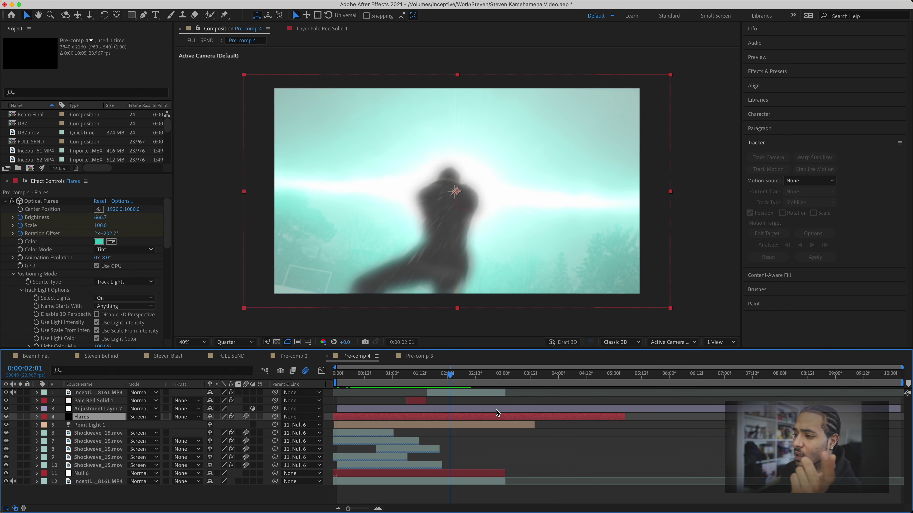
Step a frame back and forth and inspect Point Light 1's properties.
left_click(452, 381)
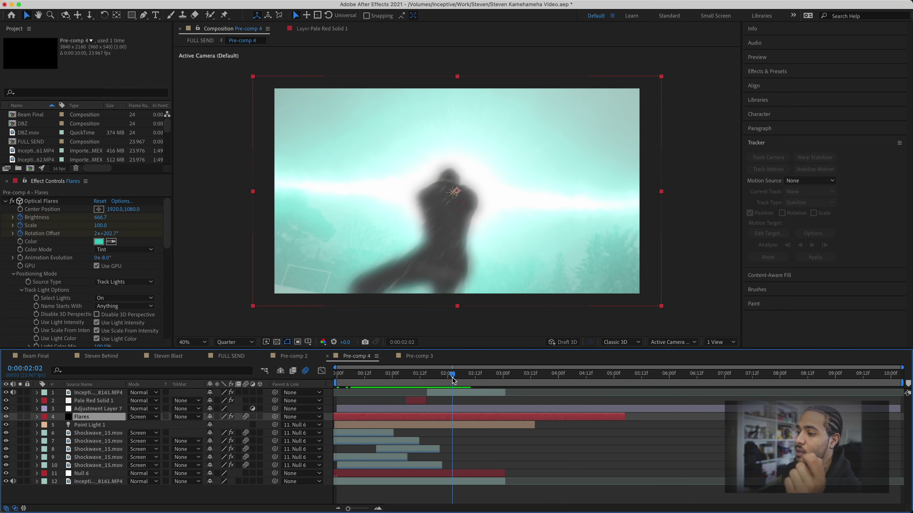
left_click(450, 380)
left_click(89, 425)
left_click(37, 425)
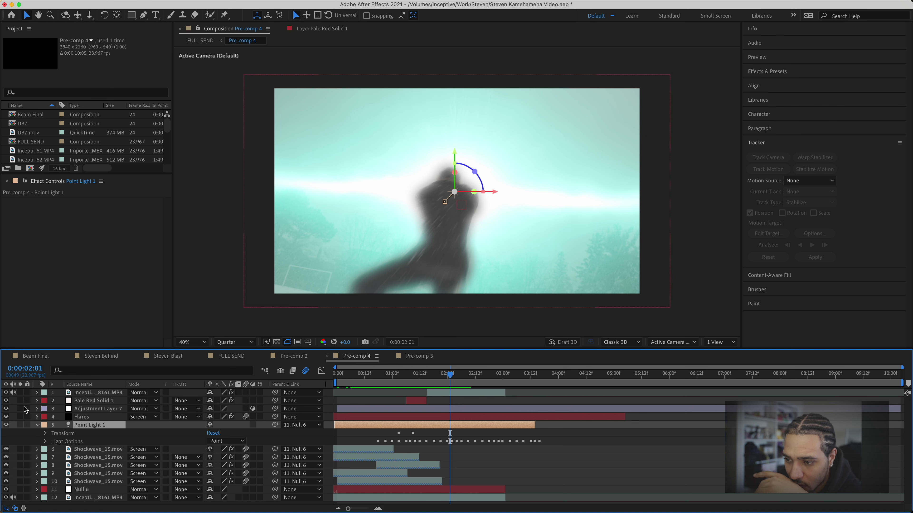
left_click(37, 424)
left_click(37, 425)
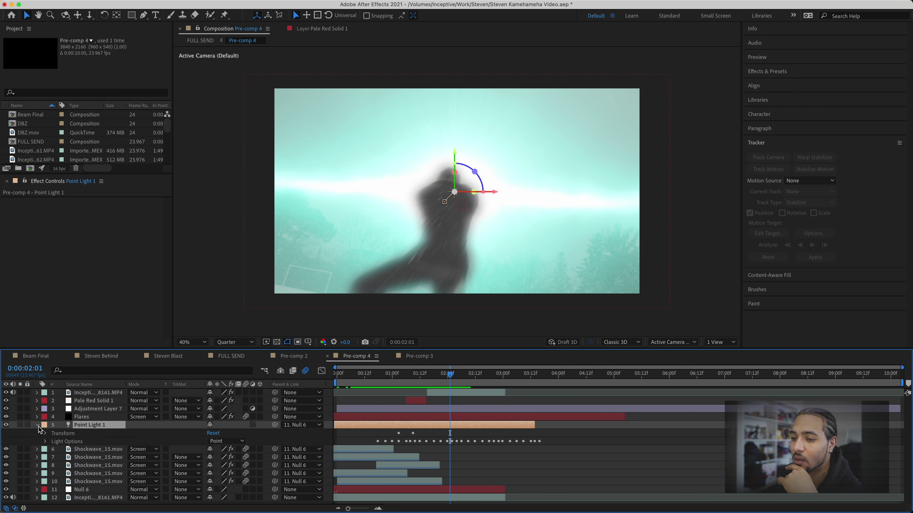
left_click(37, 425)
Set Flares' Optical Flares Brightness to 790 and check later blast frames.
left_click(81, 417)
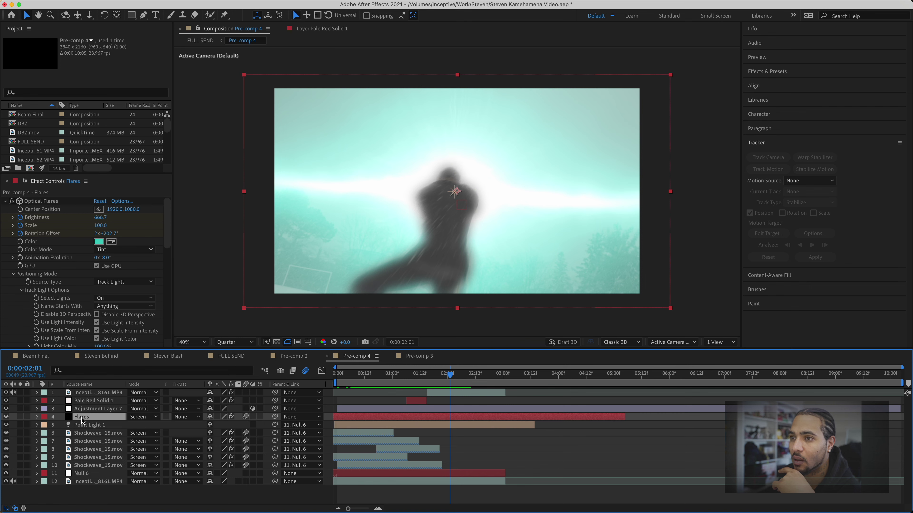
left_click_drag(454, 376, 489, 377)
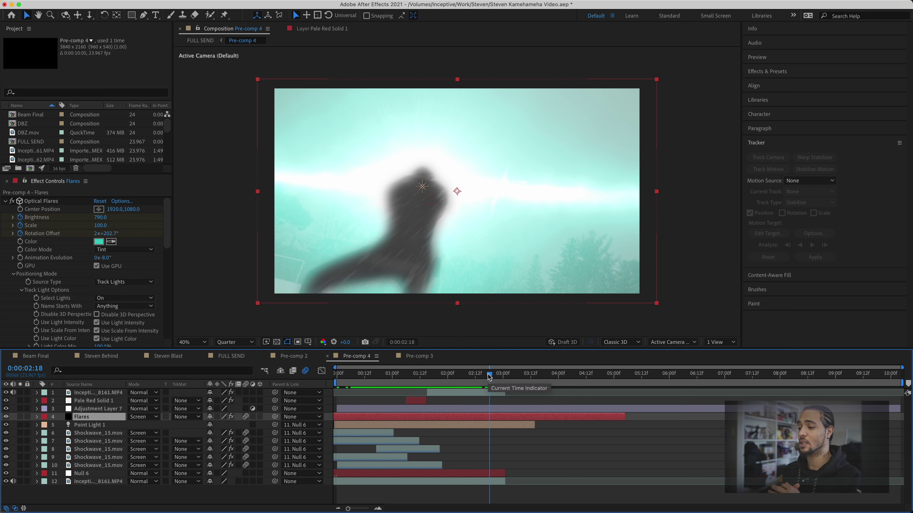
left_click(493, 393)
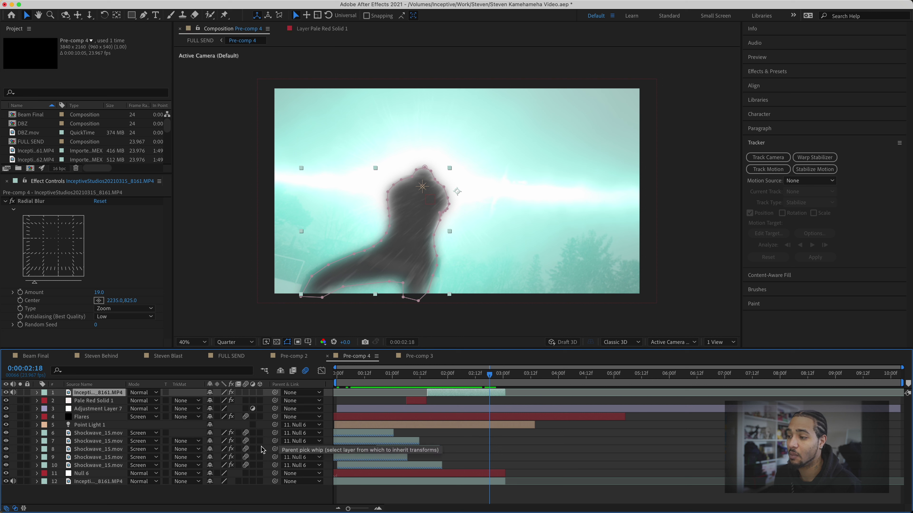
left_click(422, 409)
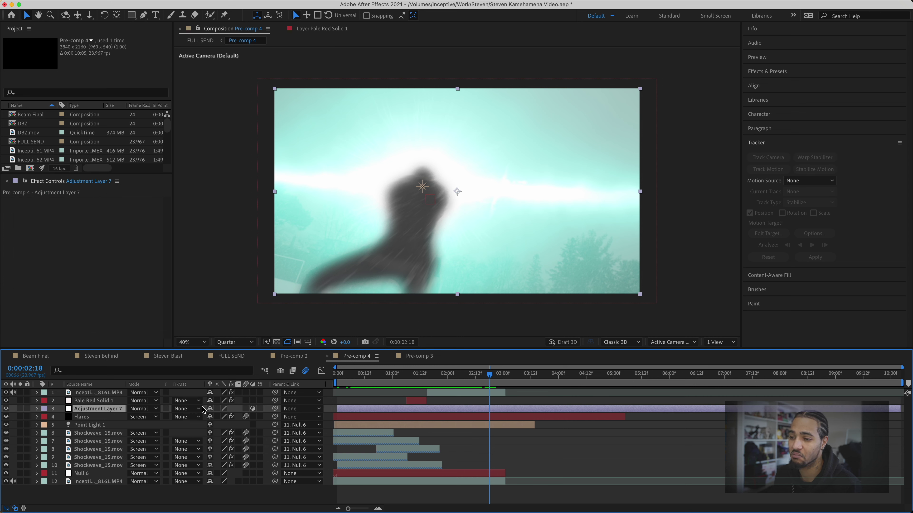
Move Adjustment Layer 7 to the top of Pre-comp 4 and split it at 0:00:01:15.
left_click_drag(102, 410, 102, 394)
left_click_drag(489, 374, 427, 384)
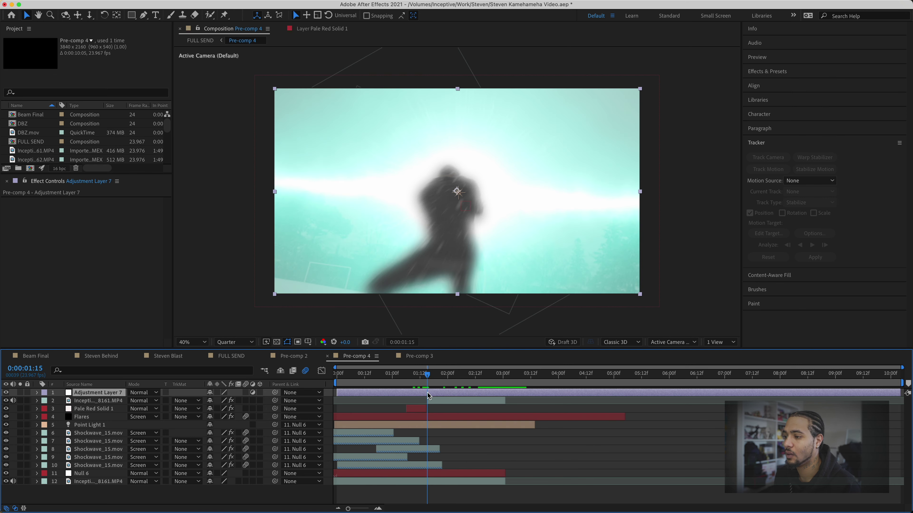
key("super+shift+d")
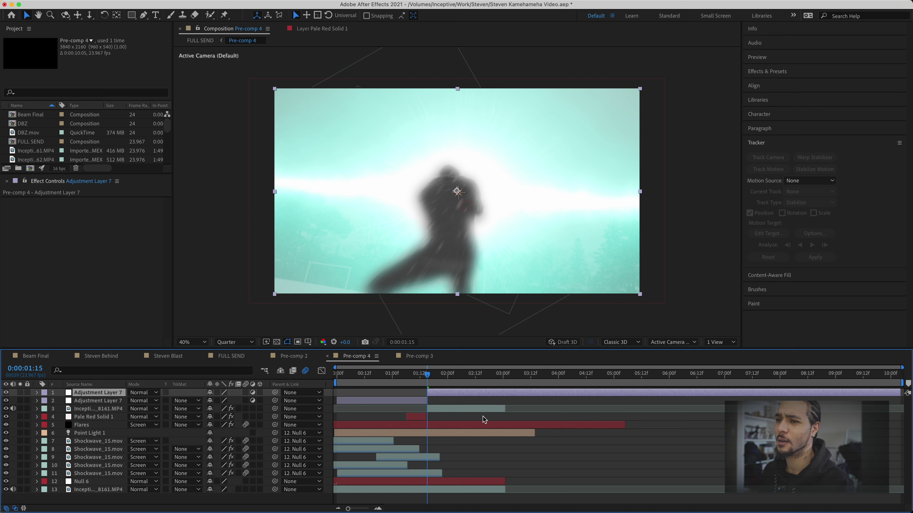
Add a Zoom Radial Blur to the top adjustment layer: Amount 23, High antialiasing, centre 2475,650.
left_click(777, 72)
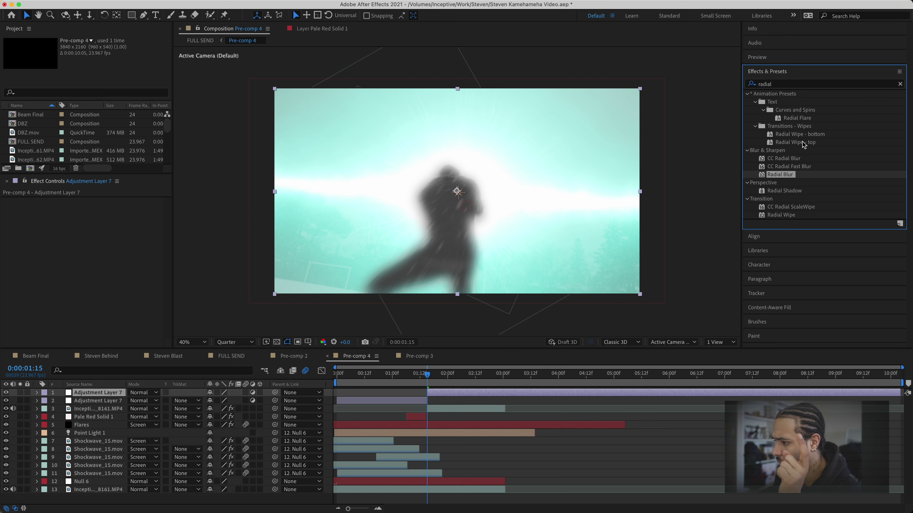
double_click(780, 175)
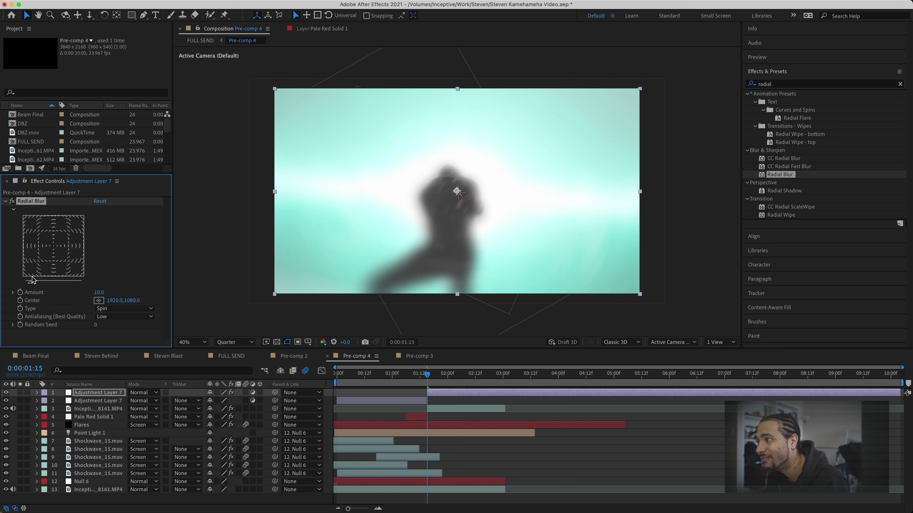
left_click_drag(33, 280, 45, 284)
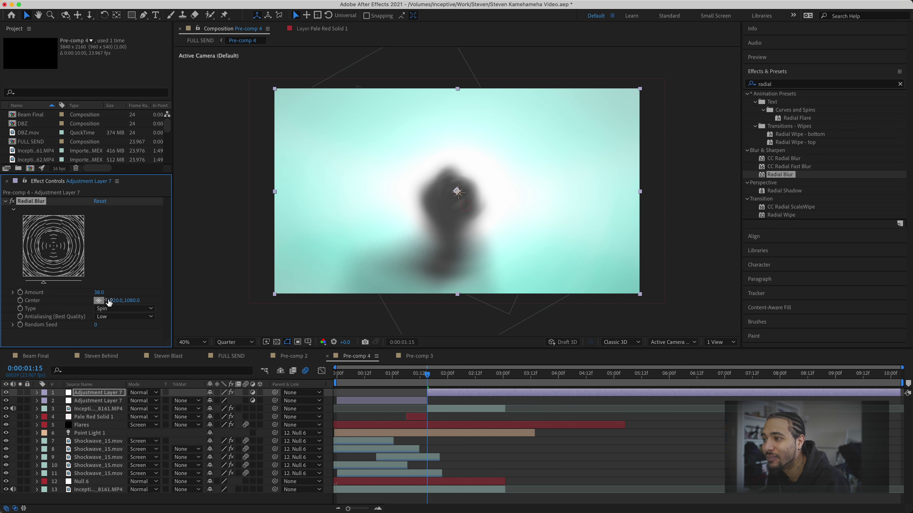
left_click(112, 317)
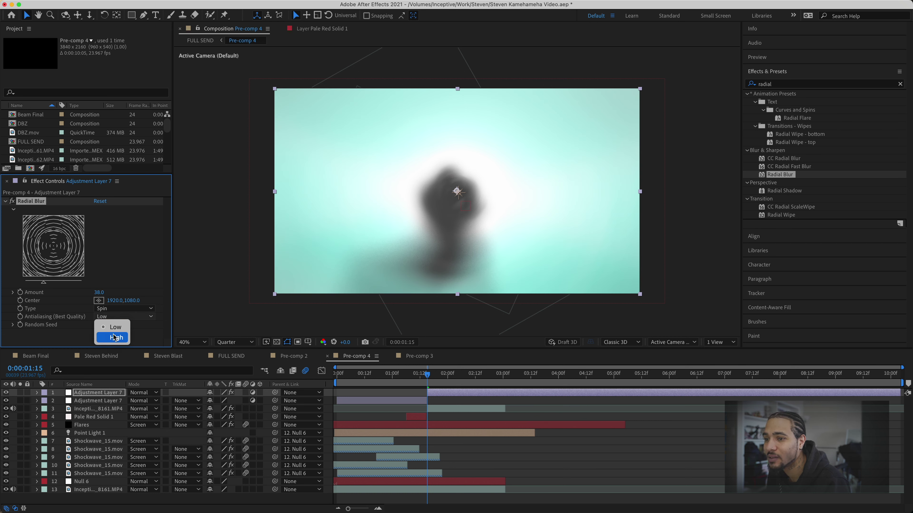
left_click(115, 327)
left_click(119, 308)
left_click(116, 330)
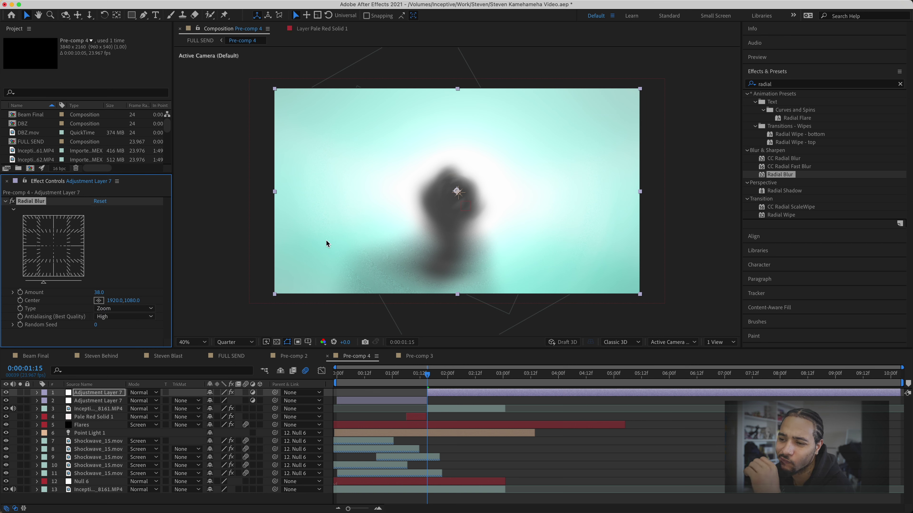
left_click_drag(457, 191, 507, 154)
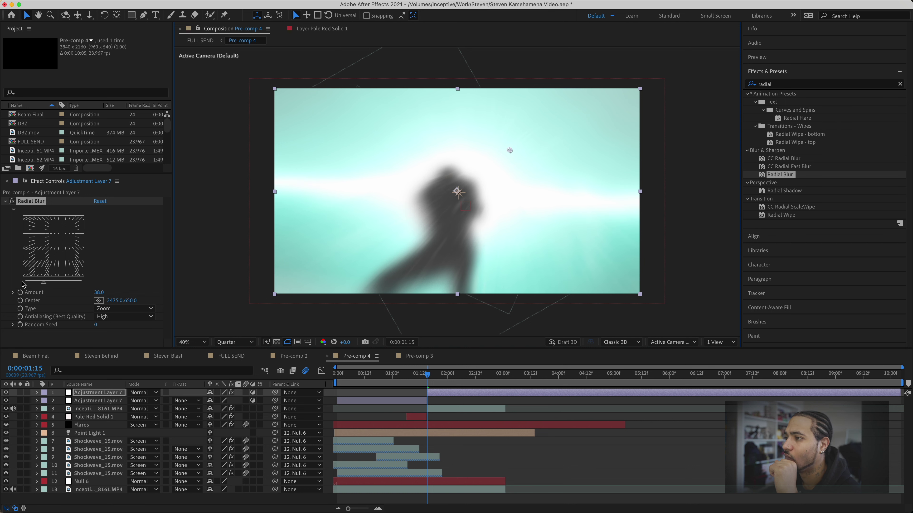
mouse_move(99, 292)
left_mouse_down()
mouse_move(80, 298)
mouse_move(91, 296)
left_mouse_up()
Preview the blast from 0:00:01:08 with Radial Blur Amount 31.
left_click(411, 374)
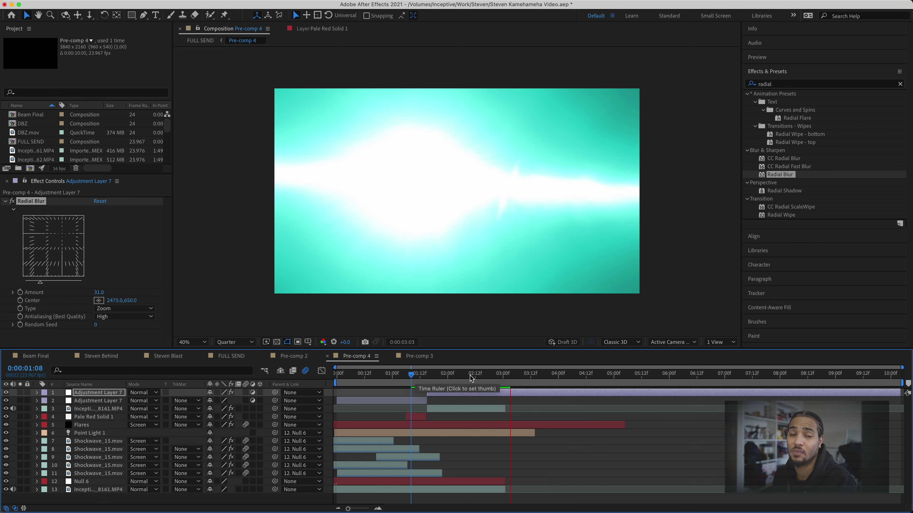
key("space")
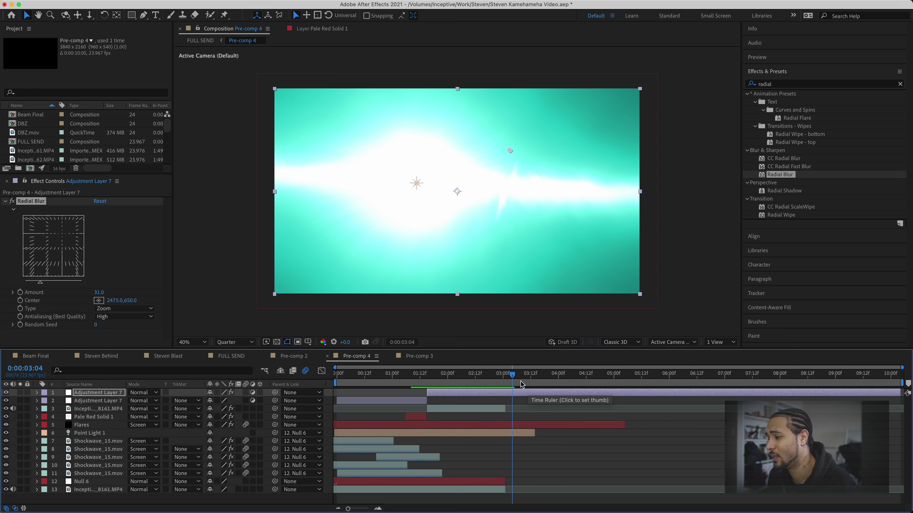